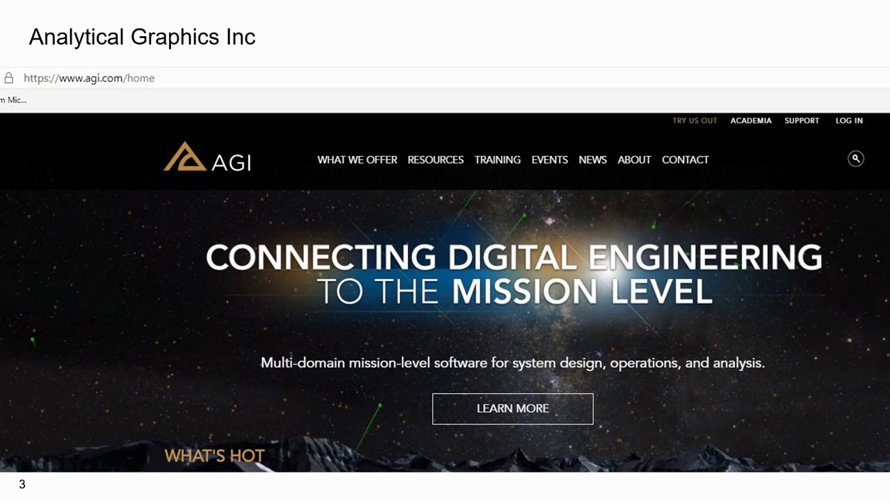
Advance the presentation to slide 5, showing the STK 11 welcome screen.
{"action": "key", "text": "Right"}
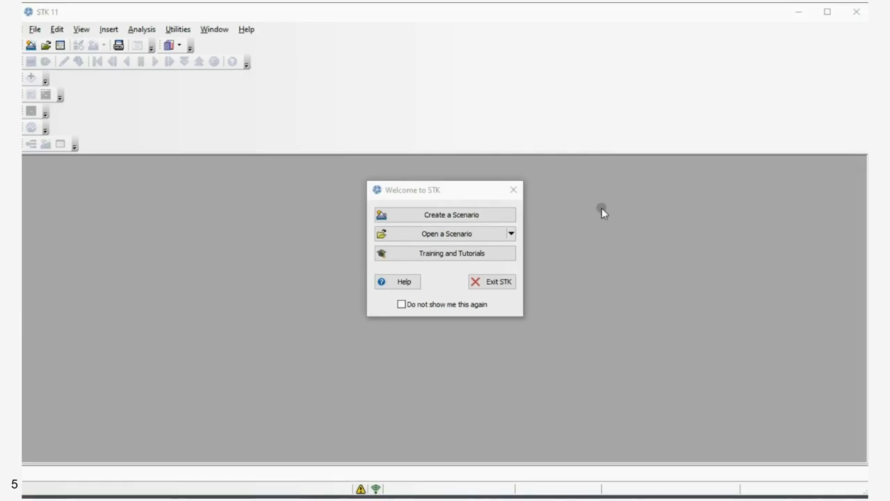
Start a new STK scenario called SemiMajorAxis, keeping the default start and stop times.
{"action": "left_click", "coordinate": [431, 222]}
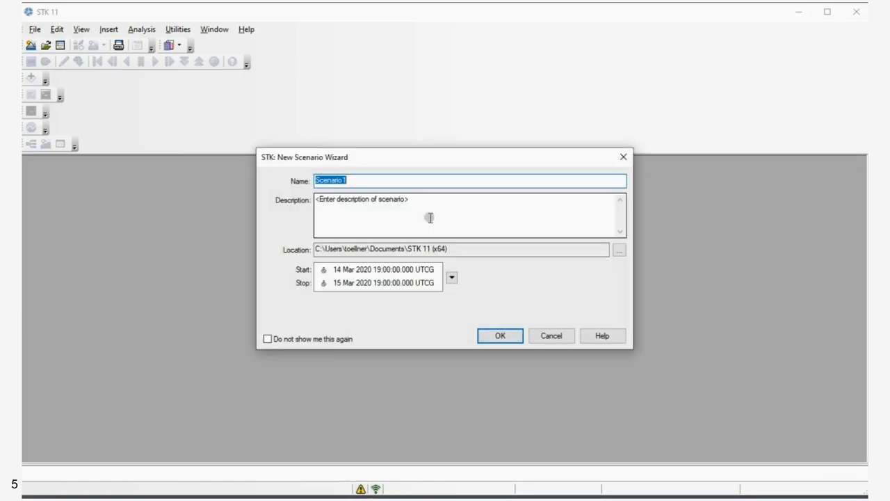
{"action": "type", "text": "S"}
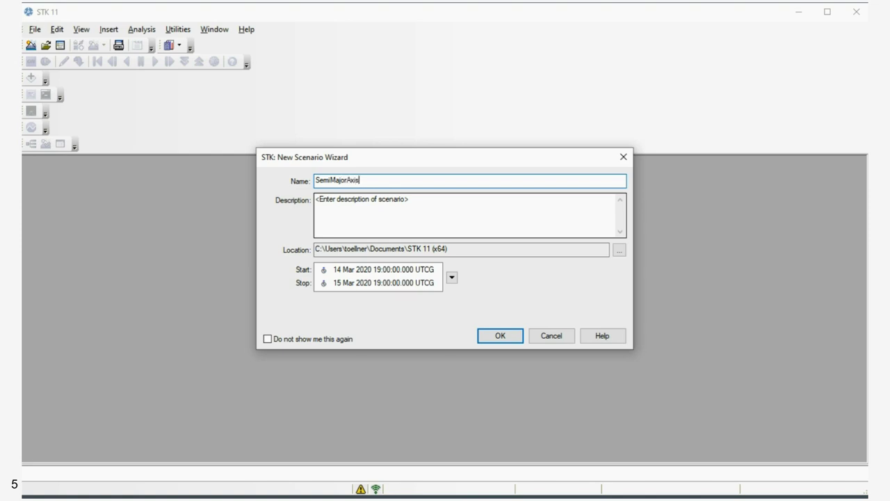
{"action": "left_click", "coordinate": [505, 336]}
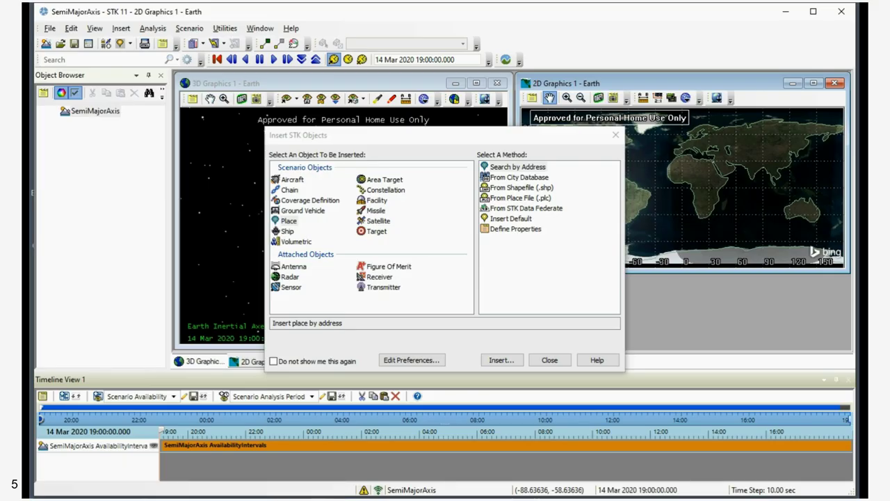
Insert five default satellites, Satellite1 through Satellite5, into the scenario.
{"action": "left_click", "coordinate": [368, 220]}
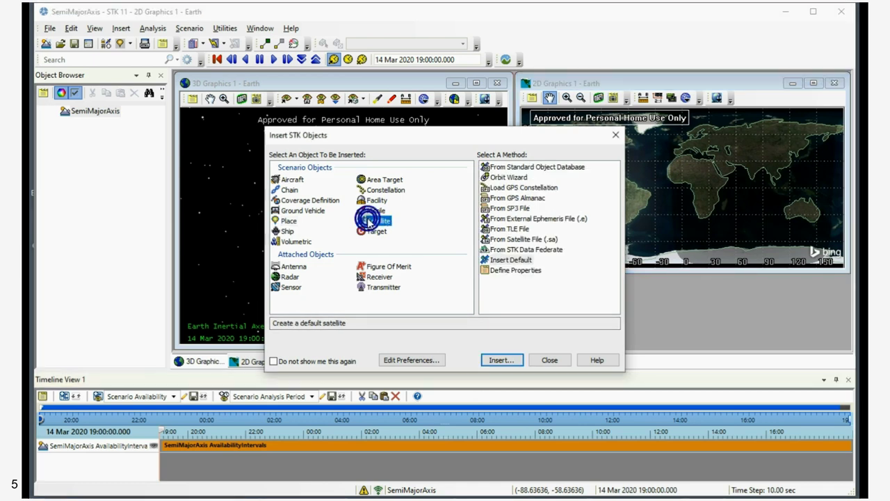
{"action": "left_click", "coordinate": [503, 261]}
{"action": "left_click", "coordinate": [501, 360]}
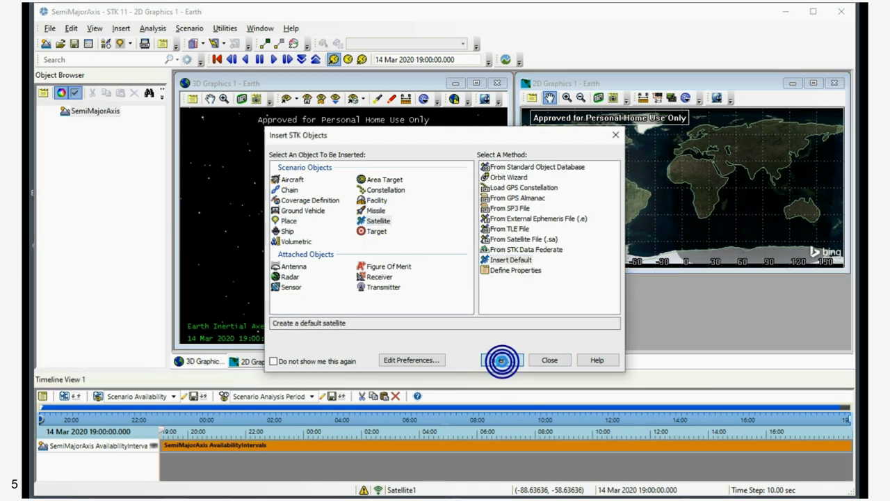
{"action": "left_click", "coordinate": [501, 360]}
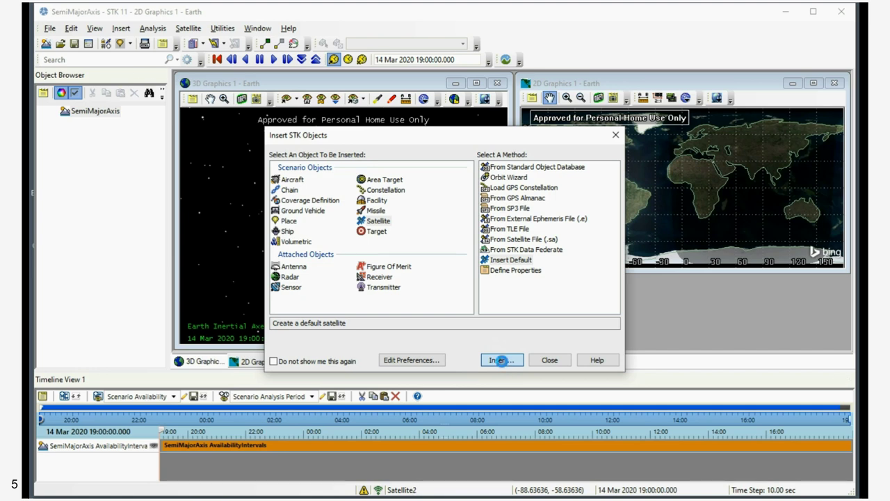
{"action": "left_click", "coordinate": [501, 360]}
{"action": "left_click", "coordinate": [501, 360]}
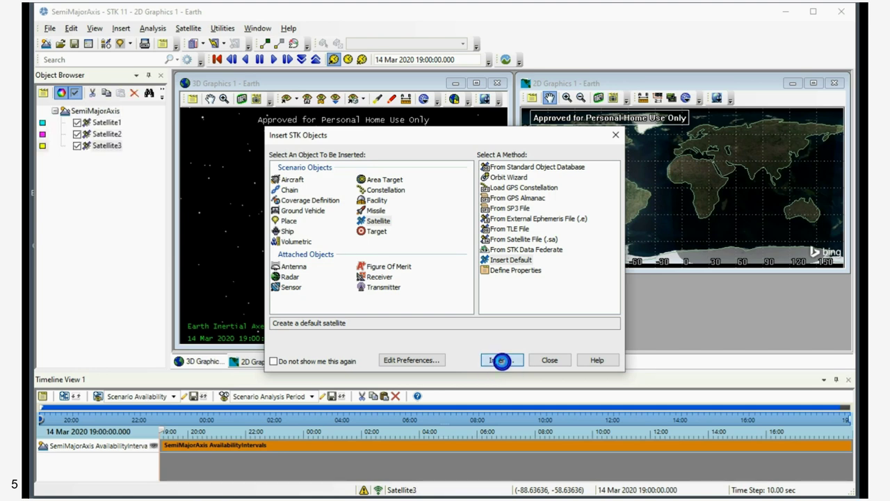
{"action": "left_click", "coordinate": [501, 360]}
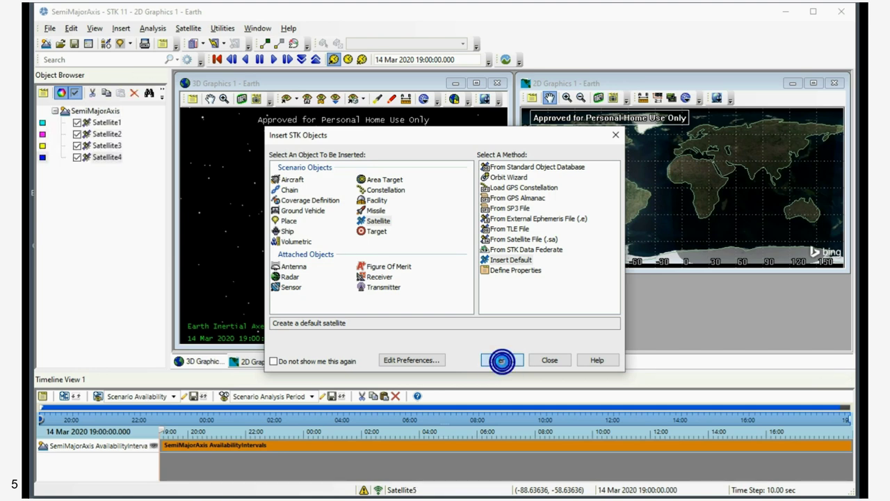
{"action": "left_click", "coordinate": [548, 361]}
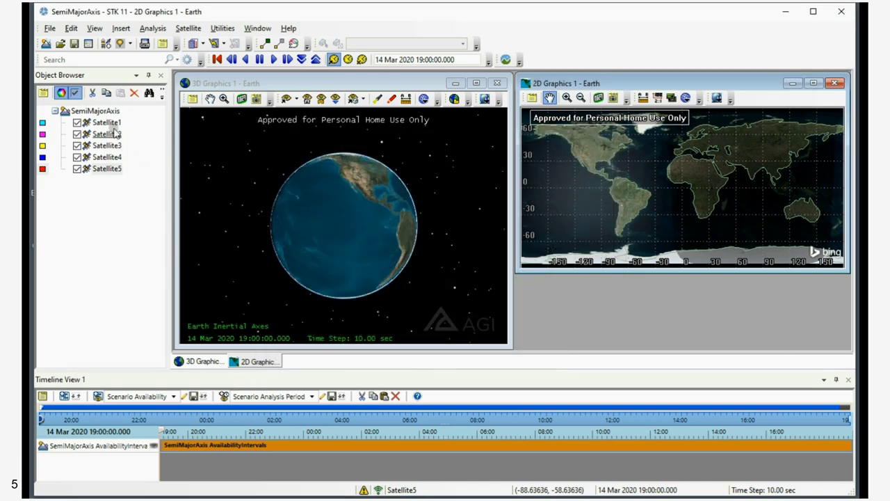
Minimize the 2D map, maximize the 3D globe, and open Satellite1's Basic Orbit properties.
{"action": "left_click", "coordinate": [793, 83]}
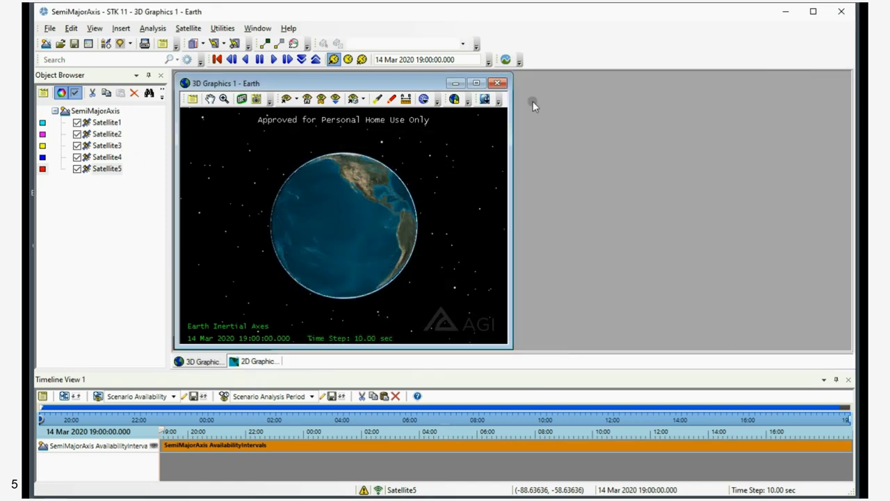
{"action": "left_click", "coordinate": [476, 83]}
{"action": "scroll", "coordinate": [586, 237], "scroll_direction": "down", "scroll_amount": 3}
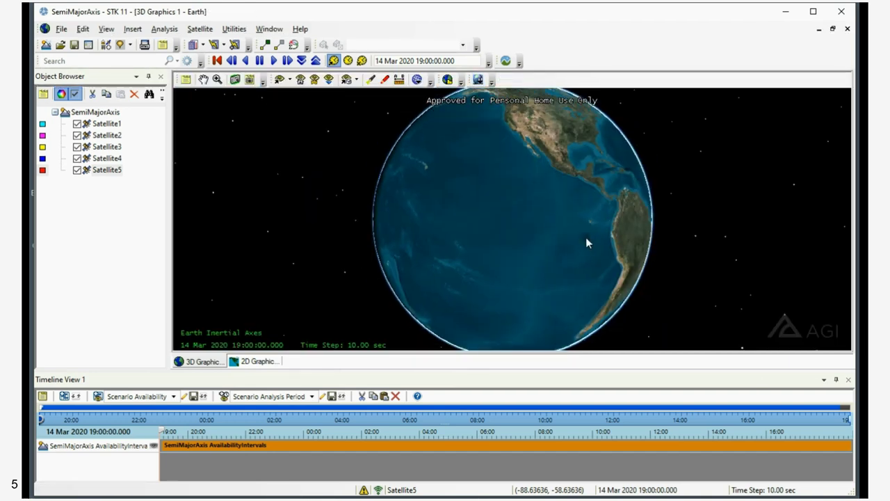
{"action": "scroll", "coordinate": [585, 237], "scroll_direction": "down", "scroll_amount": 3}
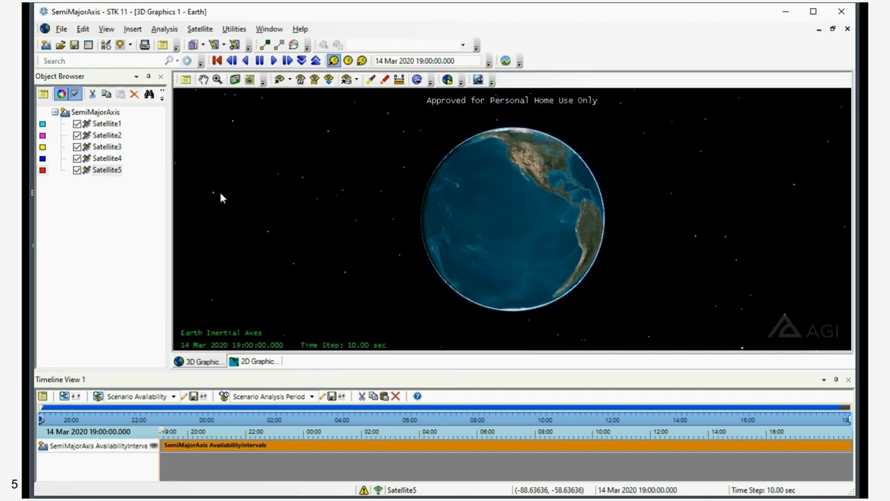
{"action": "left_click", "coordinate": [98, 124]}
{"action": "double_click", "coordinate": [98, 123]}
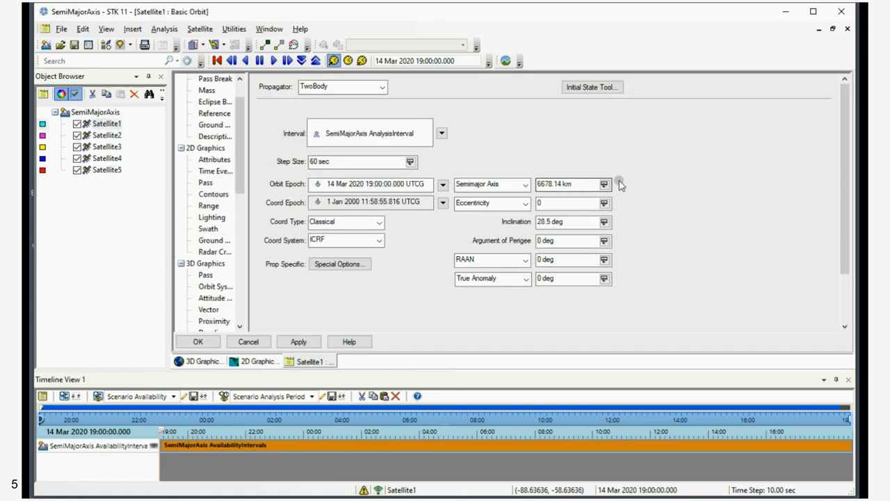
Set semimajor axes of 7500 km for Satellite1 and 8500 km for Satellite2.
{"action": "left_click", "coordinate": [562, 184]}
{"action": "double_click", "coordinate": [583, 185]}
{"action": "type", "text": "7"}
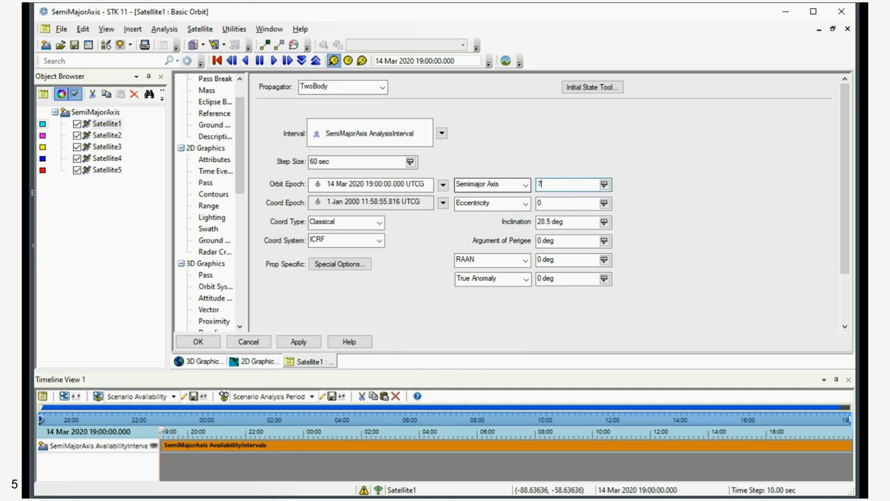
{"action": "type", "text": "500"}
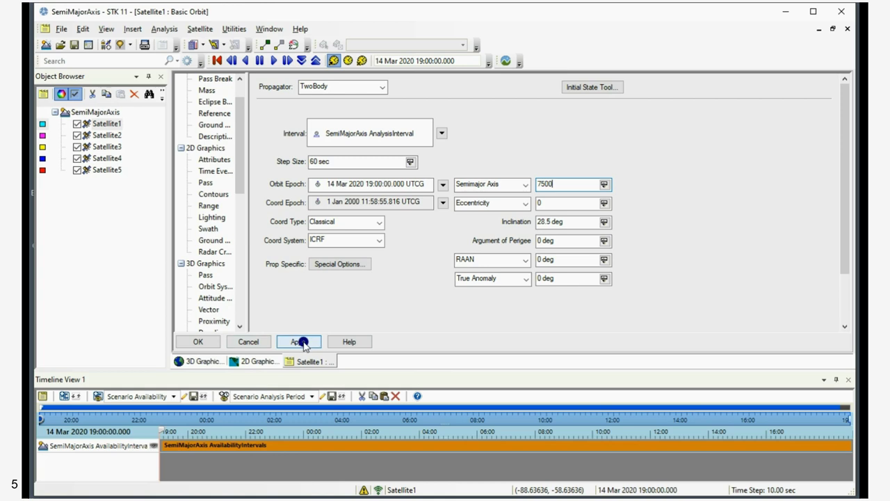
{"action": "left_click", "coordinate": [298, 341]}
{"action": "left_click", "coordinate": [103, 135]}
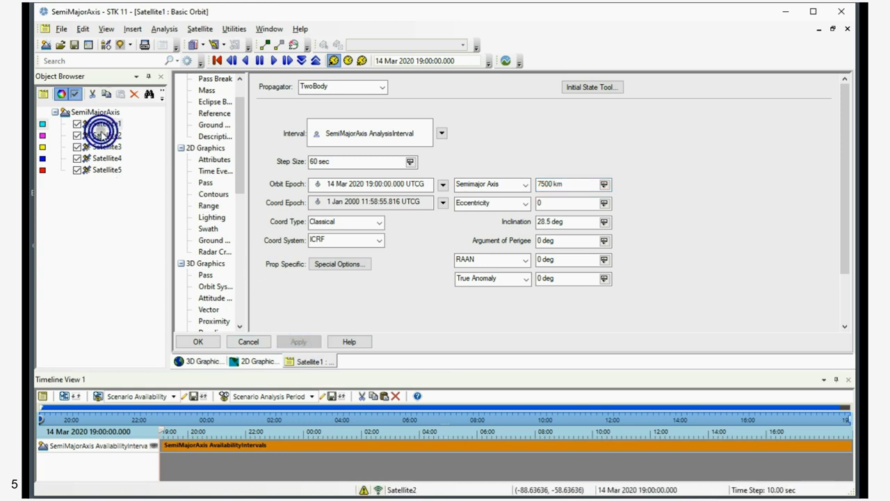
{"action": "left_click", "coordinate": [584, 184]}
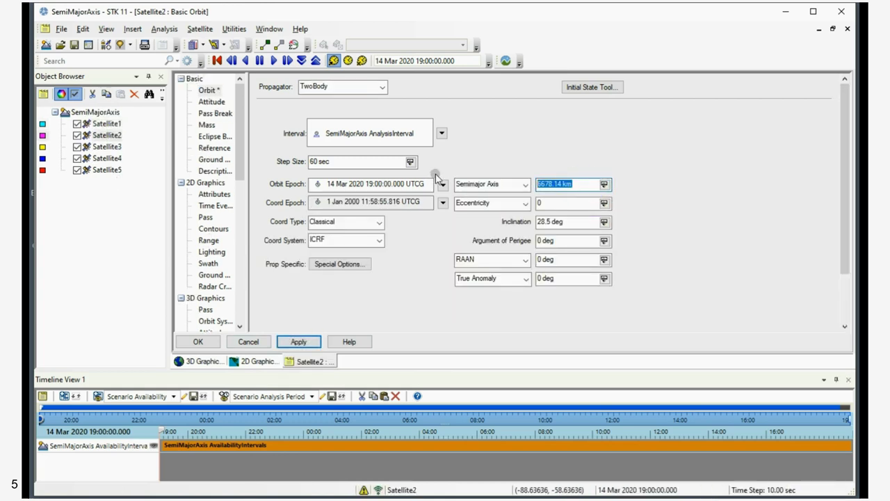
{"action": "type", "text": "8500"}
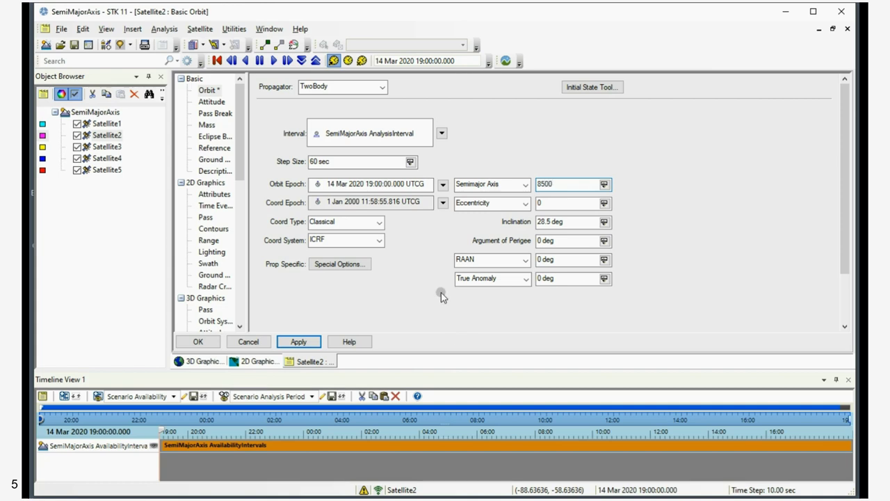
{"action": "left_click", "coordinate": [298, 341]}
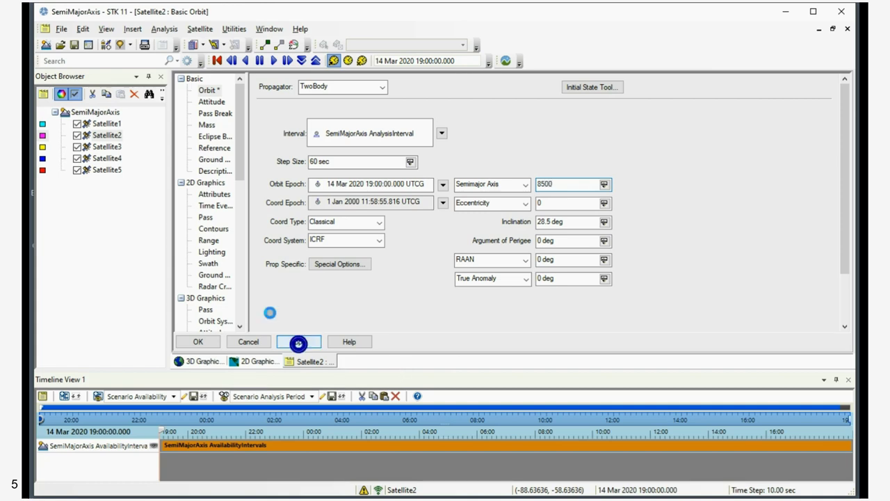
Set semimajor axes of 9500 km for Satellite3 and 10500 km for Satellite4.
{"action": "left_click", "coordinate": [106, 148]}
{"action": "triple_click", "coordinate": [574, 184]}
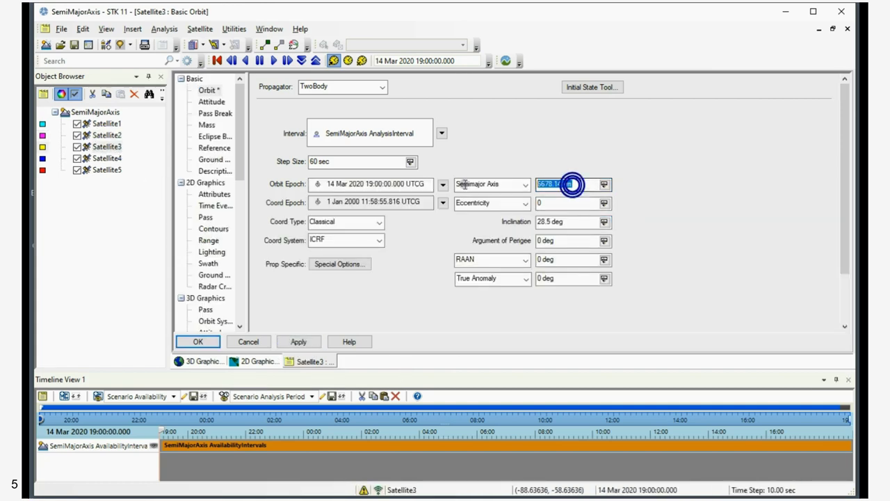
{"action": "type", "text": "9500"}
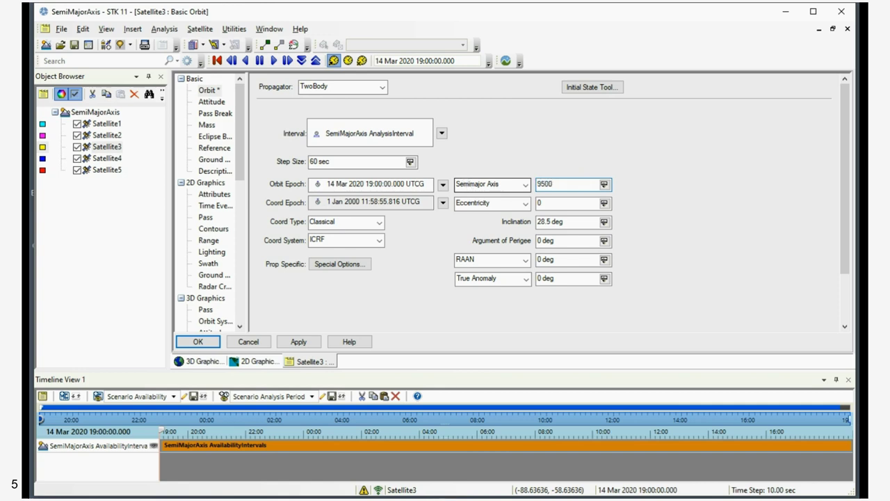
{"action": "left_click", "coordinate": [294, 341]}
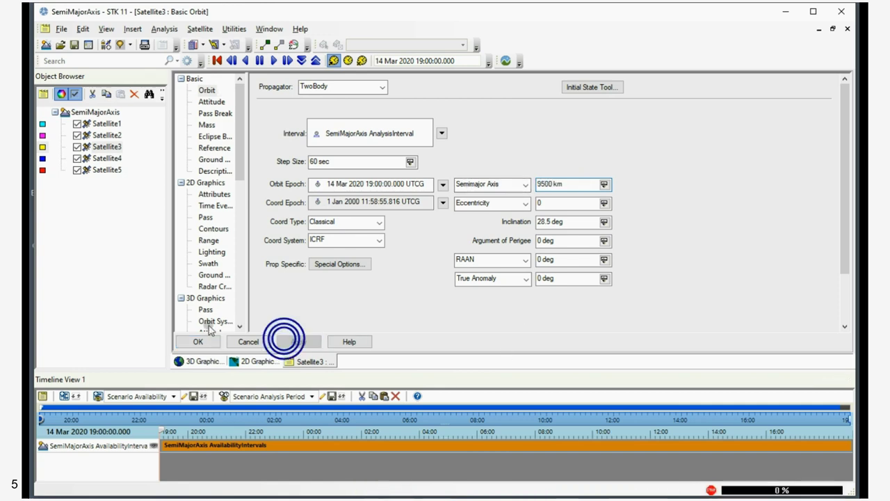
{"action": "left_click", "coordinate": [111, 160]}
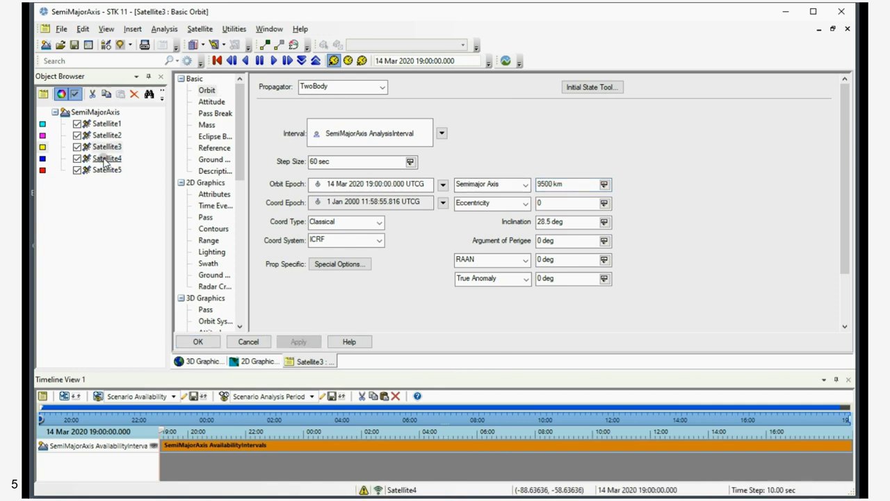
{"action": "triple_click", "coordinate": [587, 184]}
{"action": "type", "text": "10"}
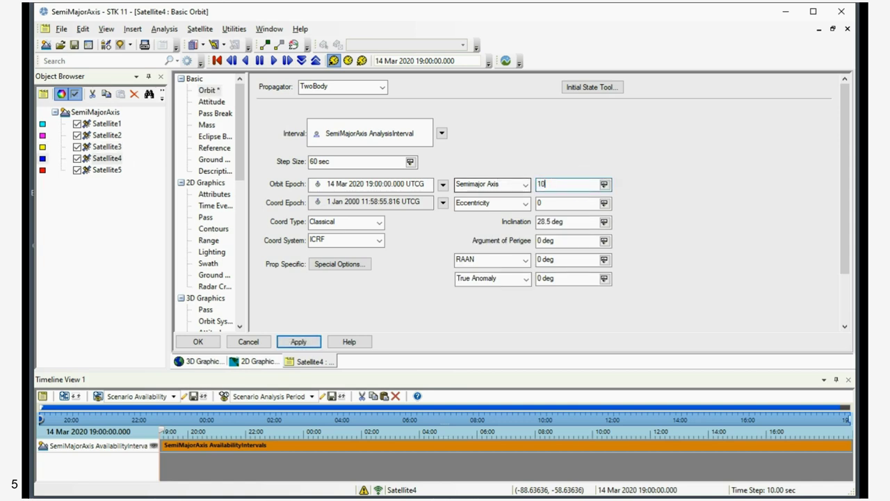
{"action": "type", "text": "500"}
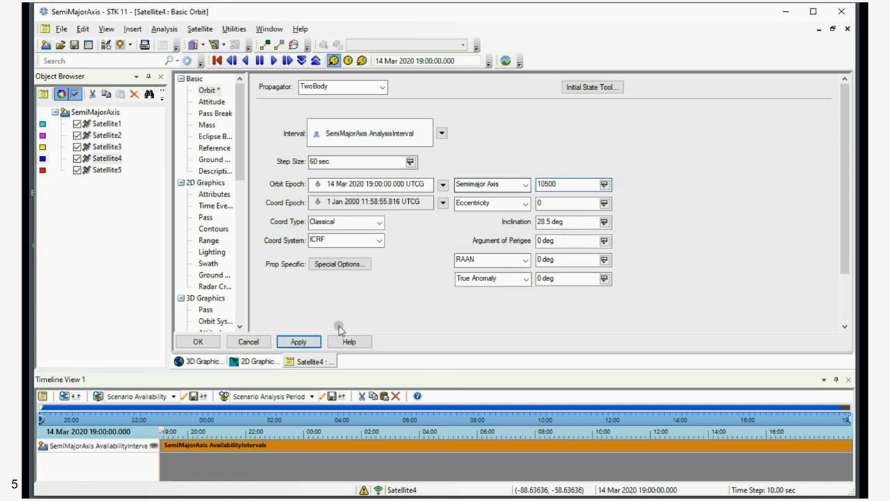
{"action": "left_click", "coordinate": [296, 341]}
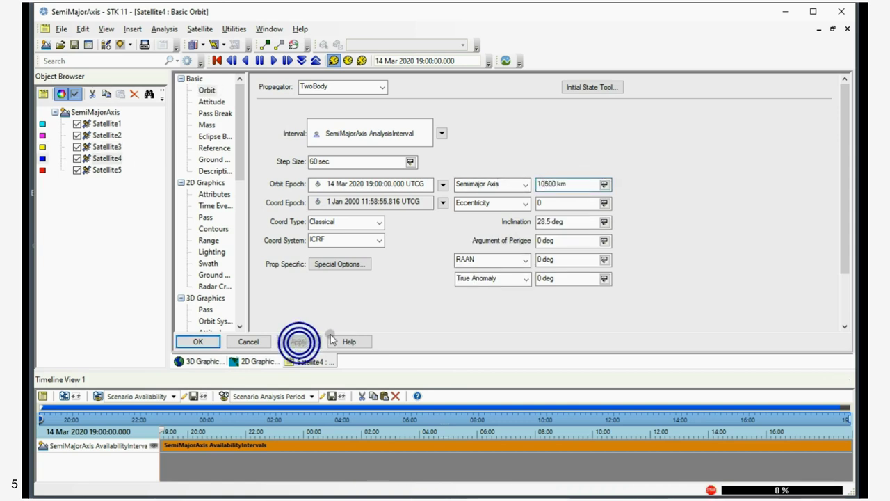
Give Satellite5 an 11500 km semimajor axis, apply it, and close the properties.
{"action": "left_click", "coordinate": [105, 170]}
{"action": "triple_click", "coordinate": [572, 184]}
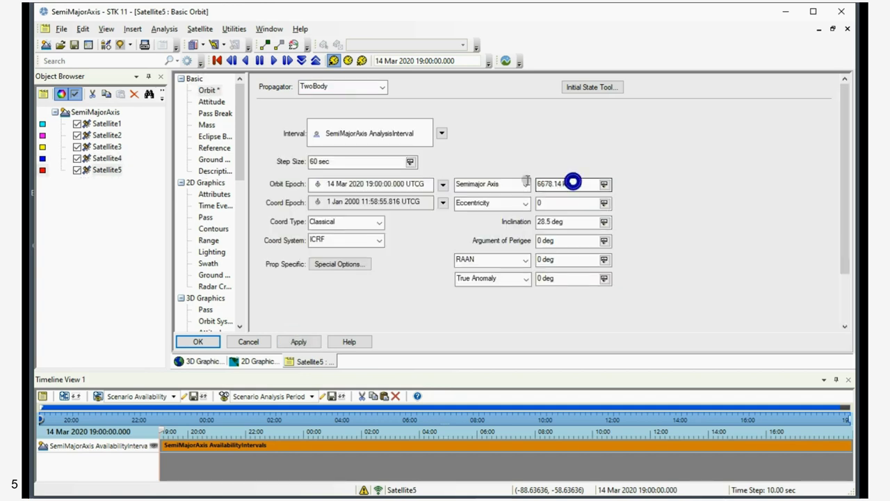
{"action": "type", "text": "11500"}
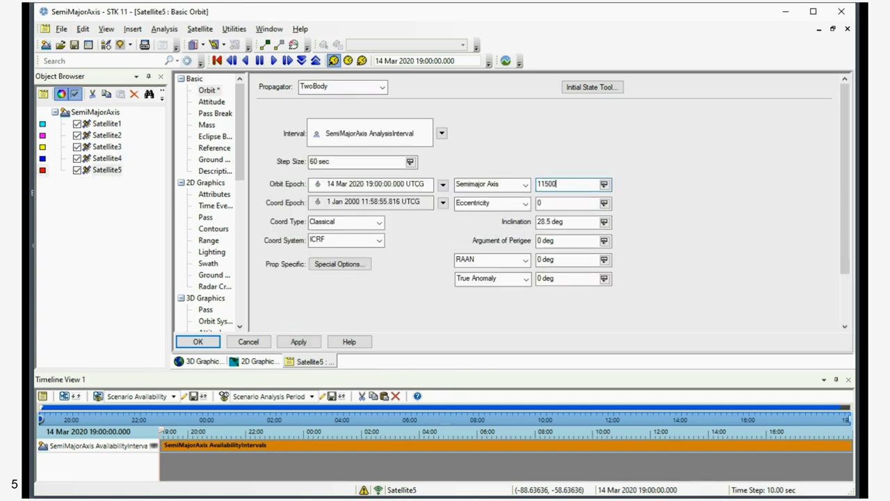
{"action": "left_click", "coordinate": [295, 341]}
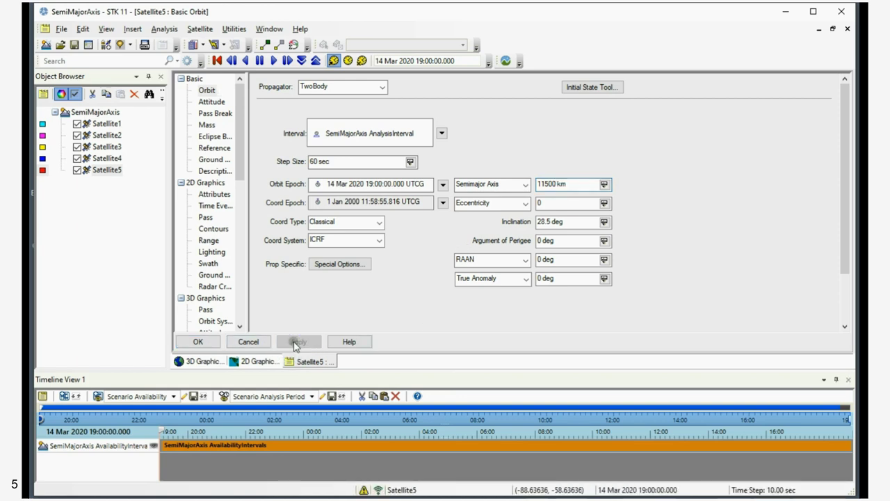
{"action": "left_click", "coordinate": [212, 345]}
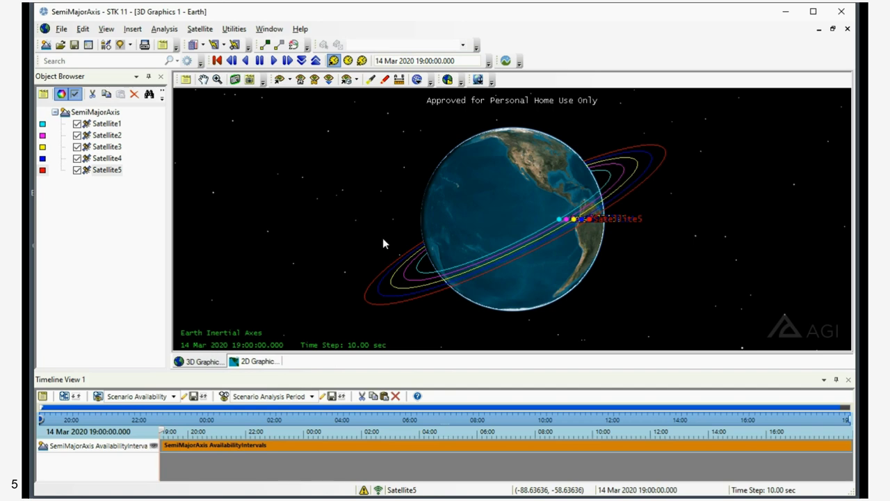
View the globe from above the pole, animate at a 180 sec step, reset, and open the 2D map.
{"action": "left_click_drag", "start_coordinate": [375, 179], "coordinate": [452, 243]}
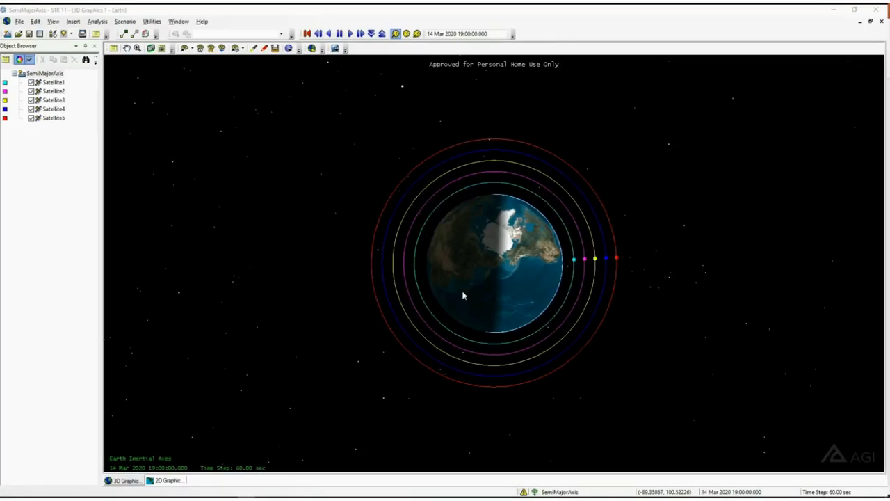
{"action": "scroll", "coordinate": [462, 295], "scroll_direction": "up", "scroll_amount": 3}
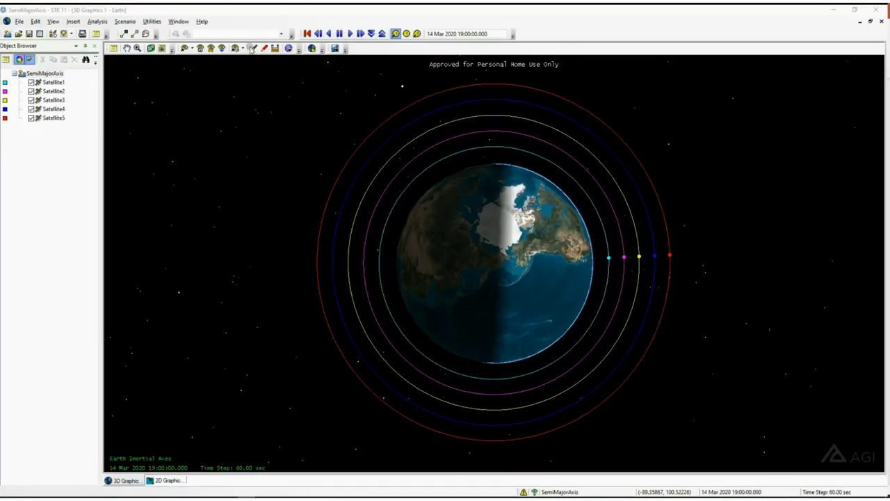
{"action": "left_click", "coordinate": [350, 33]}
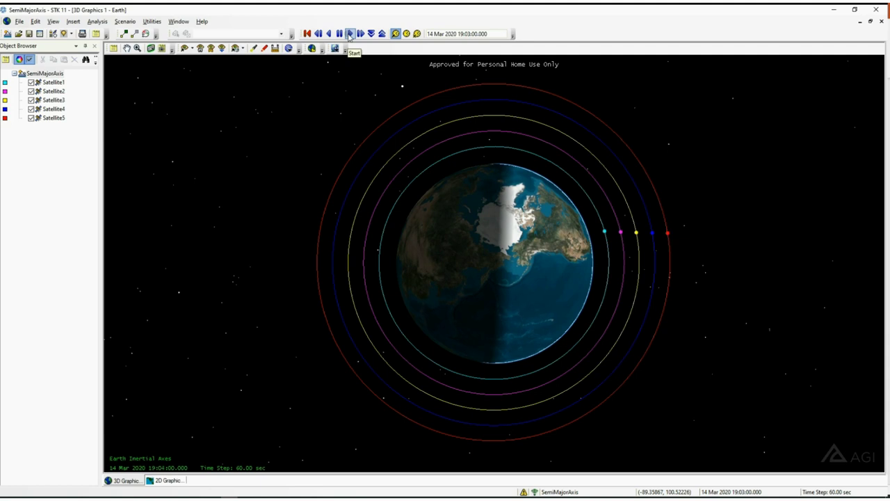
{"action": "left_click", "coordinate": [382, 33]}
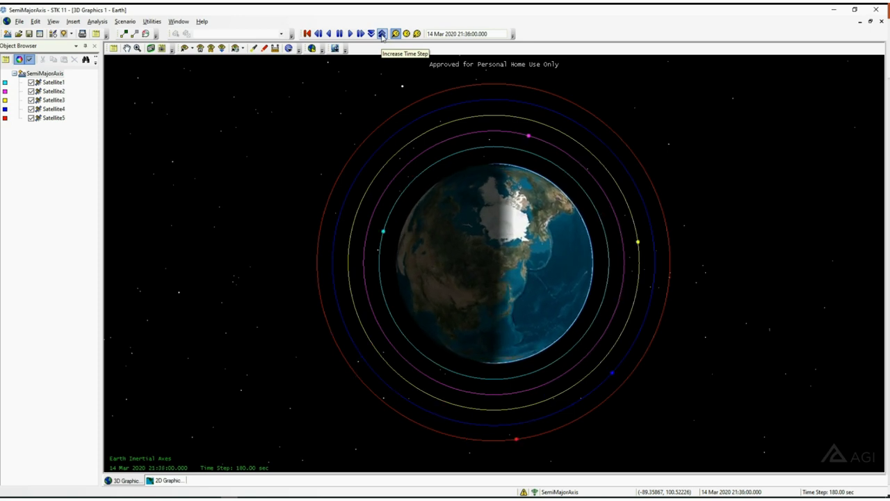
{"action": "left_click", "coordinate": [306, 35]}
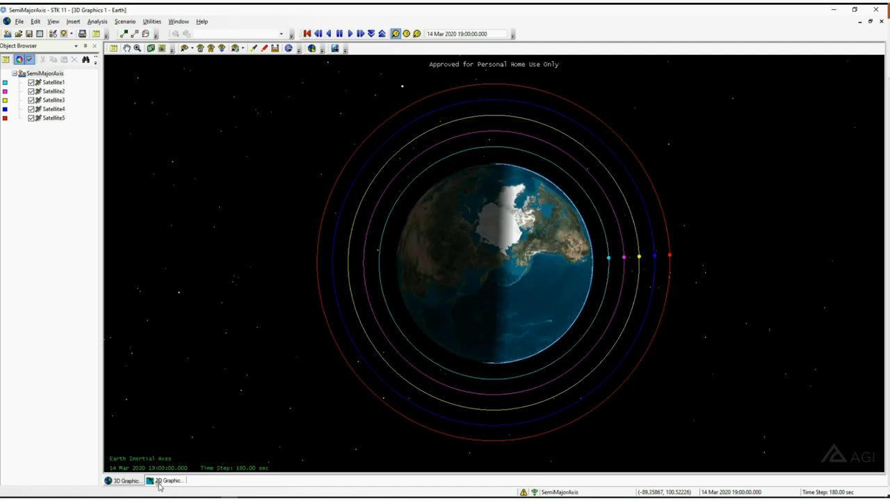
{"action": "left_click", "coordinate": [160, 481]}
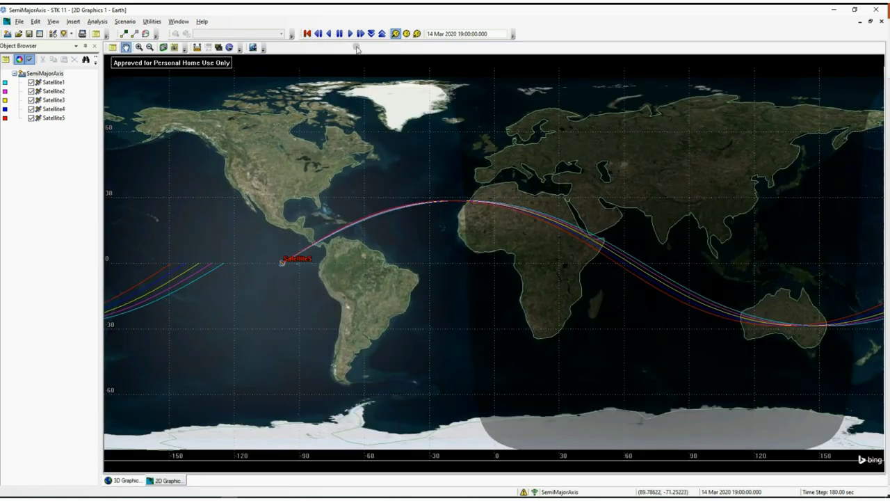
Play and reset the ground-track animation on the 2D map, then restart it on the 3D globe.
{"action": "left_click", "coordinate": [351, 33]}
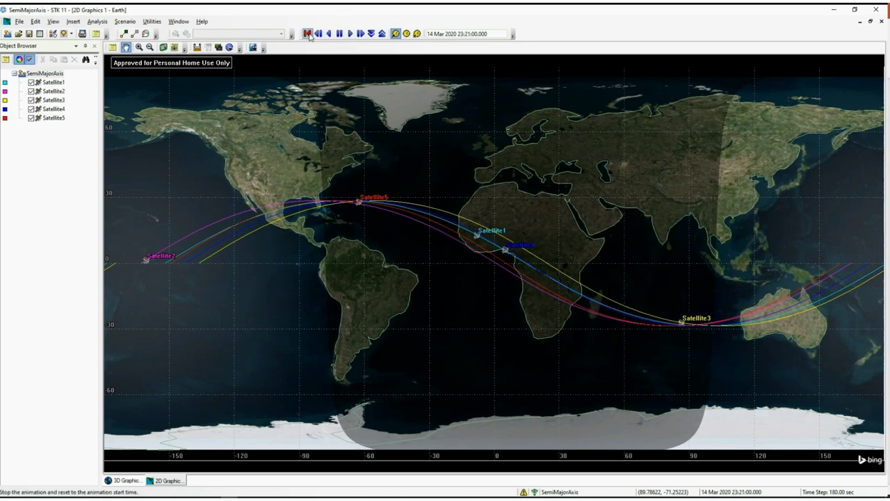
{"action": "left_click", "coordinate": [307, 33]}
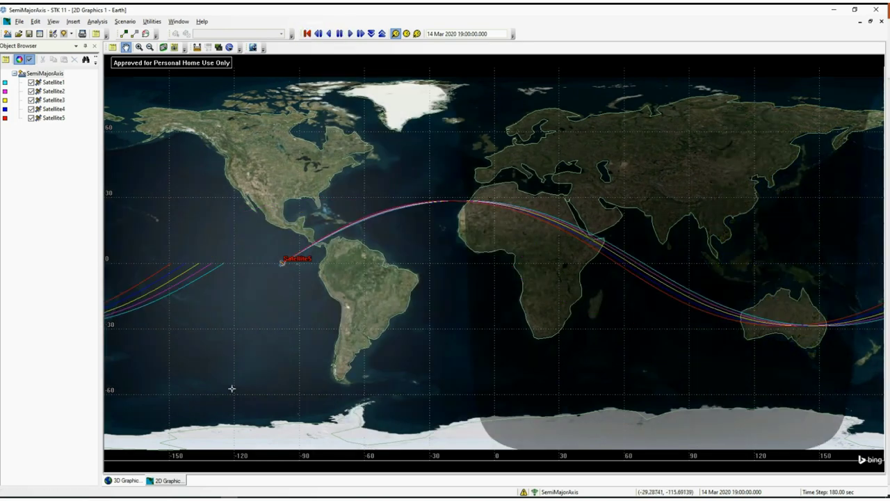
{"action": "left_click", "coordinate": [126, 480]}
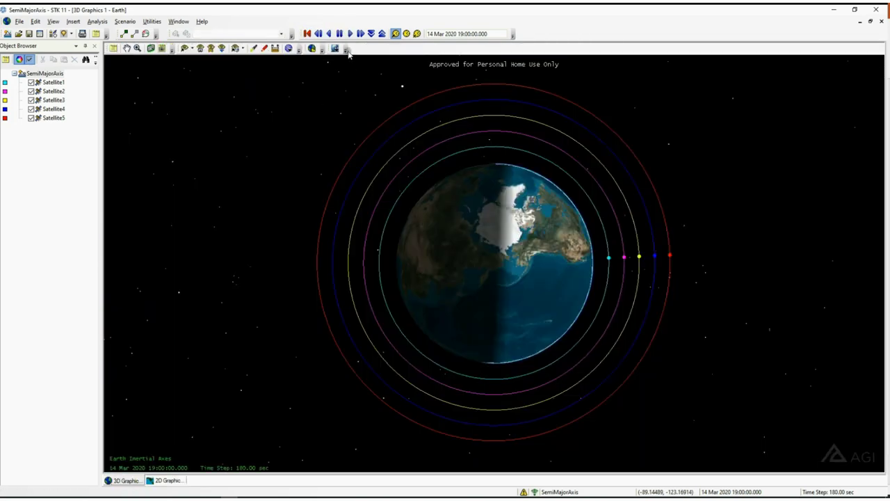
{"action": "left_click", "coordinate": [350, 33]}
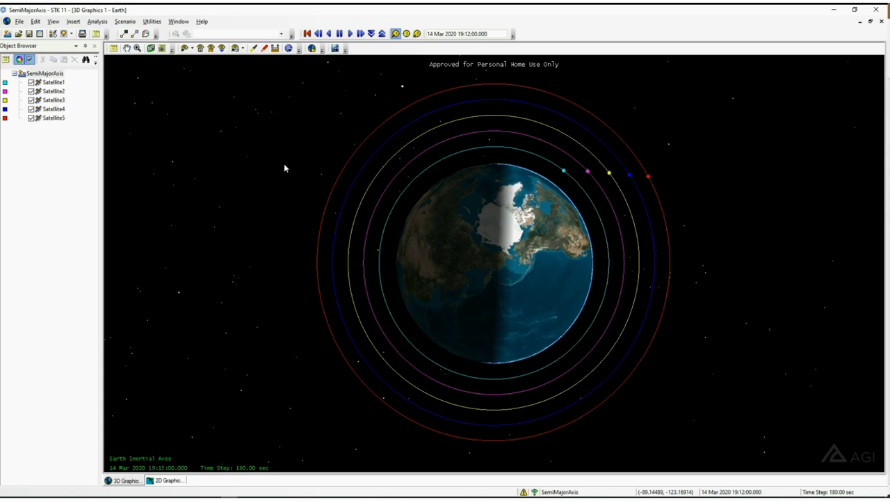
Tilt the globe to show the orbits as ellipses facing the Pacific, then pause and reset to 19:00.
{"action": "left_click_drag", "start_coordinate": [278, 163], "coordinate": [466, 123]}
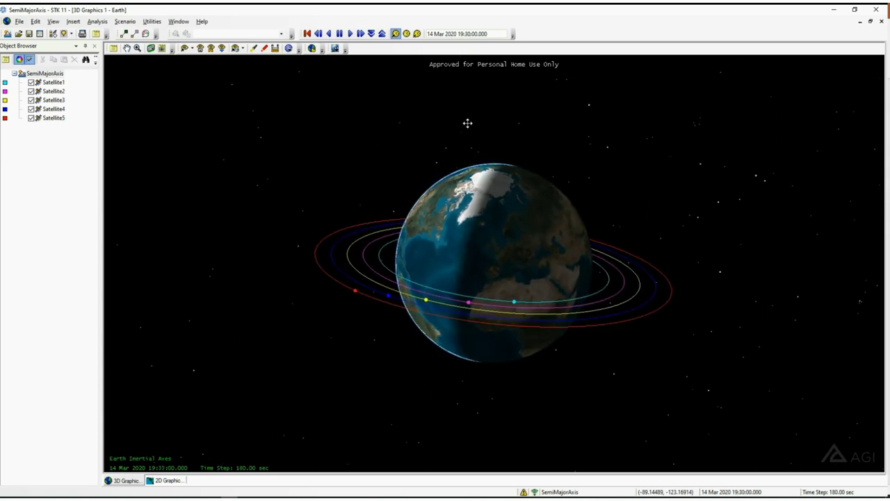
{"action": "left_click", "coordinate": [200, 48]}
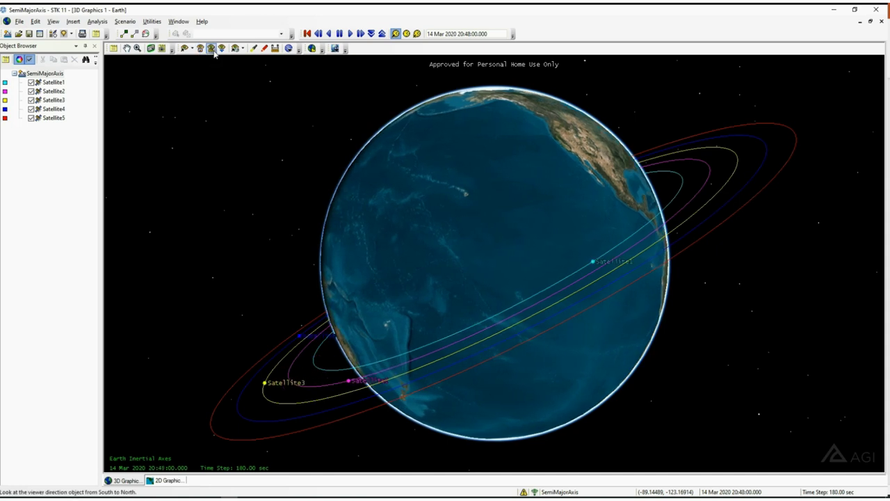
{"action": "left_click", "coordinate": [210, 48]}
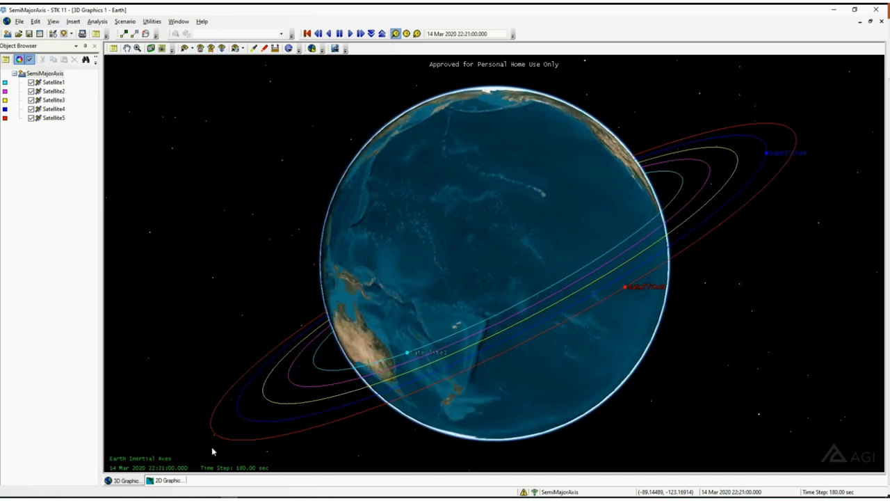
{"action": "left_click", "coordinate": [339, 33]}
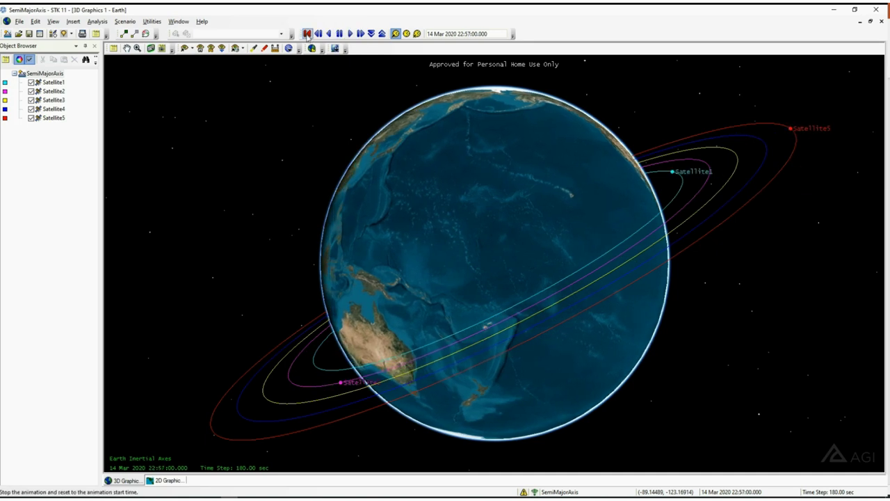
{"action": "left_click", "coordinate": [306, 33]}
{"action": "mouse_move", "coordinate": [252, 495]}
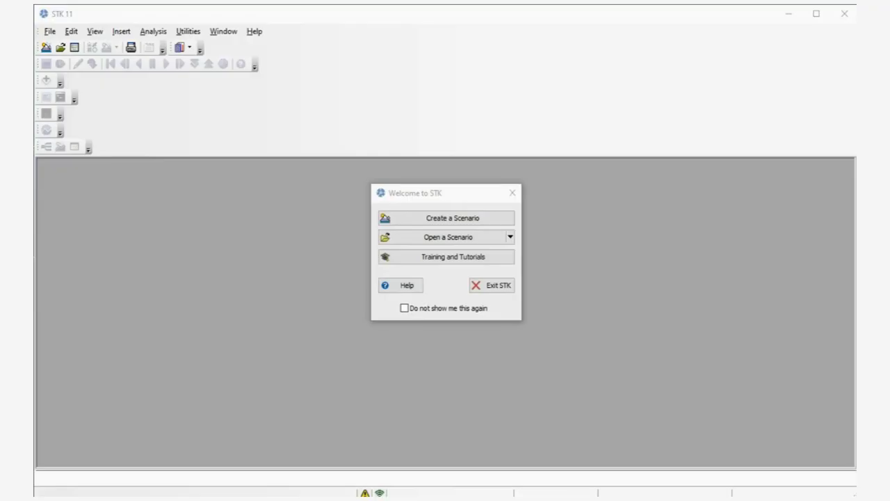
Create a new scenario named Eccentricity from the Welcome to STK dialog.
{"action": "left_click", "coordinate": [450, 217]}
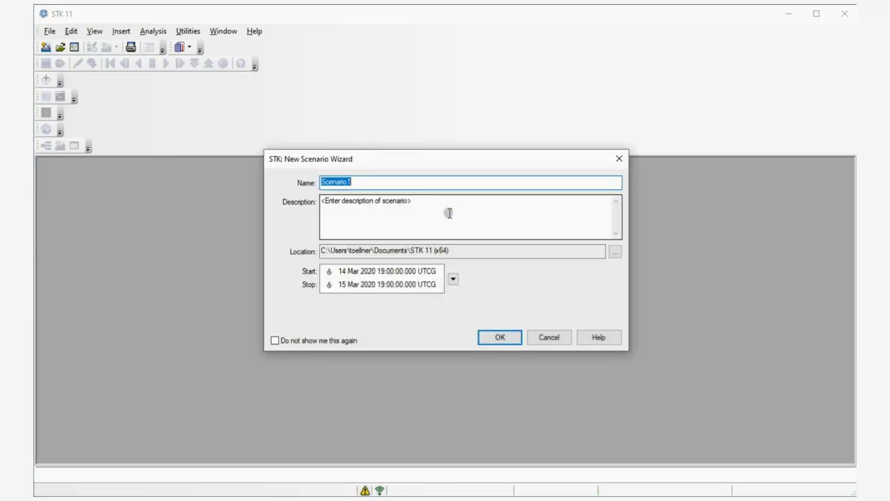
{"action": "type", "text": "Ec"}
{"action": "left_click", "coordinate": [509, 335]}
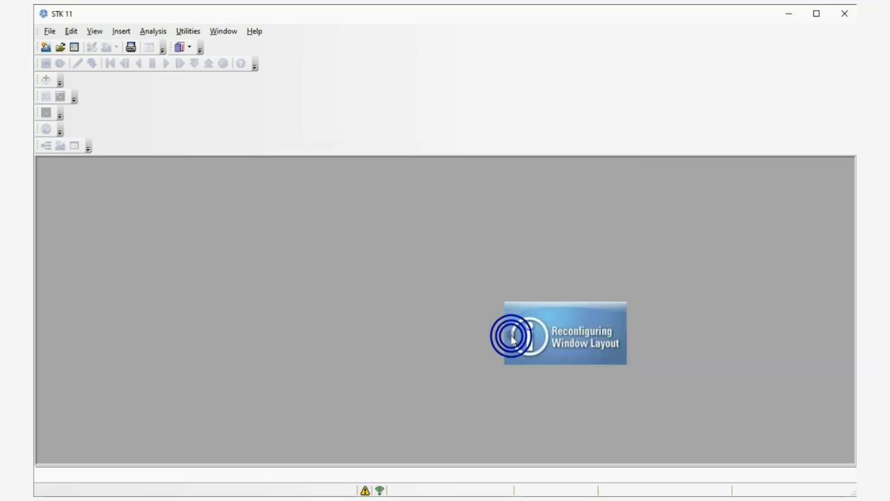
Insert five default satellites, Satellite1 to Satellite5, close the dialog, and select Satellite1.
{"action": "left_click", "coordinate": [381, 223]}
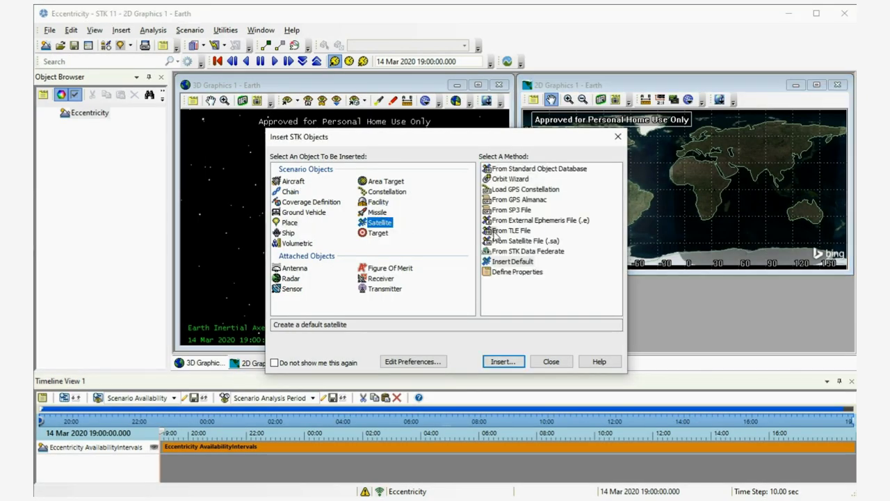
{"action": "left_click", "coordinate": [505, 362]}
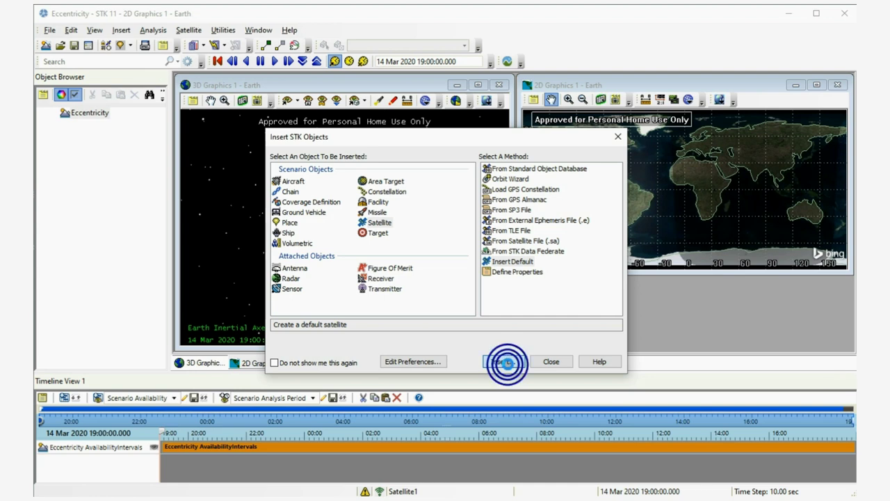
{"action": "left_click", "coordinate": [504, 362]}
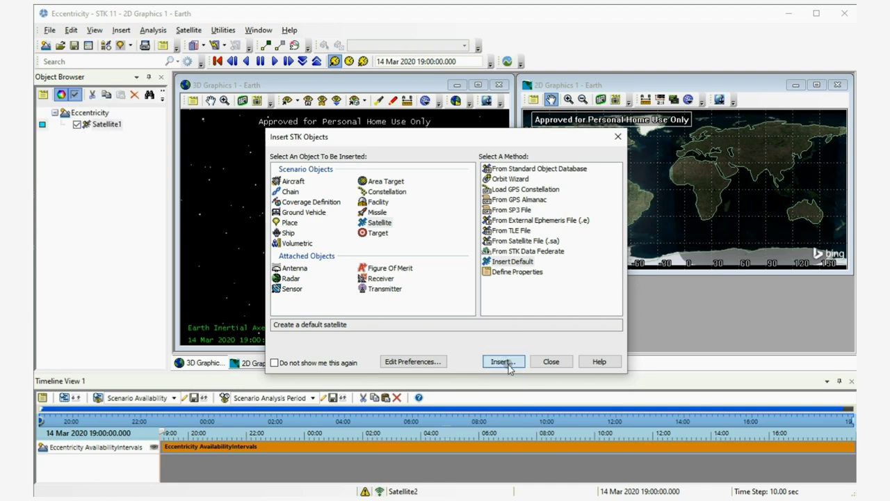
{"action": "left_click", "coordinate": [506, 364]}
{"action": "left_click", "coordinate": [505, 362]}
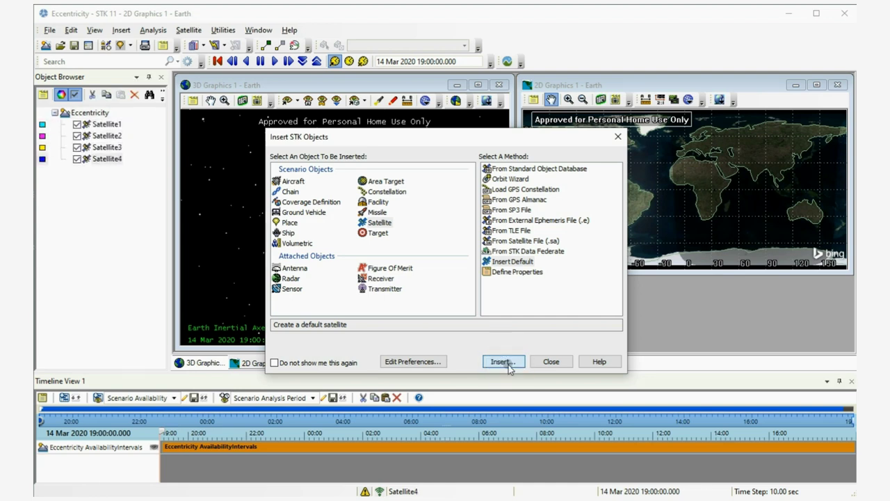
{"action": "left_click", "coordinate": [506, 364]}
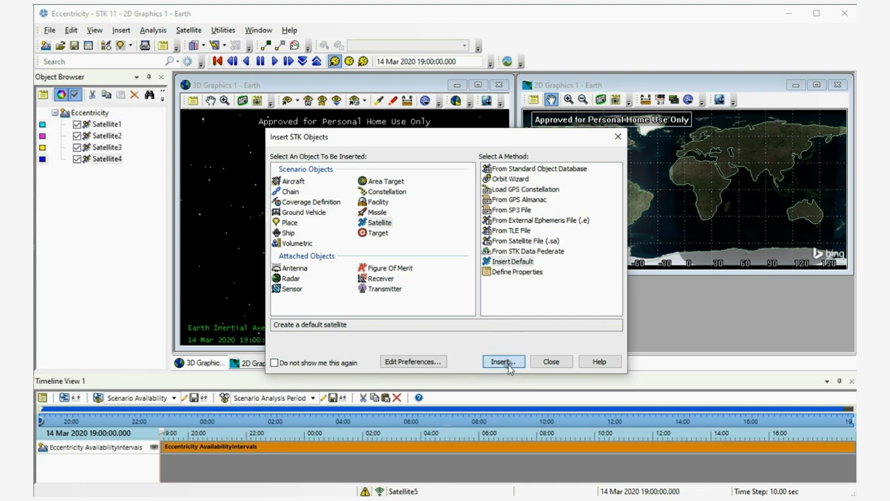
{"action": "left_click", "coordinate": [550, 362]}
{"action": "left_click", "coordinate": [98, 124]}
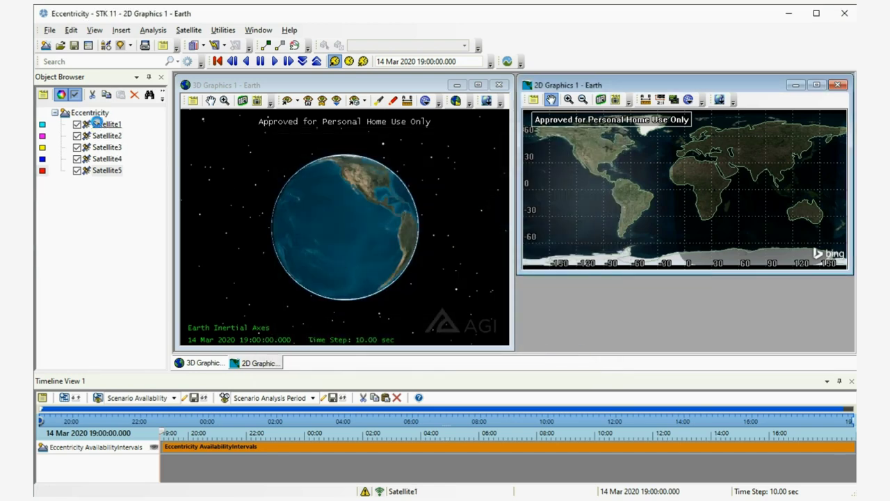
Set Satellite1's semimajor axis to 40000 km, keeping eccentricity 0.
{"action": "double_click", "coordinate": [98, 124]}
{"action": "left_click", "coordinate": [626, 204]}
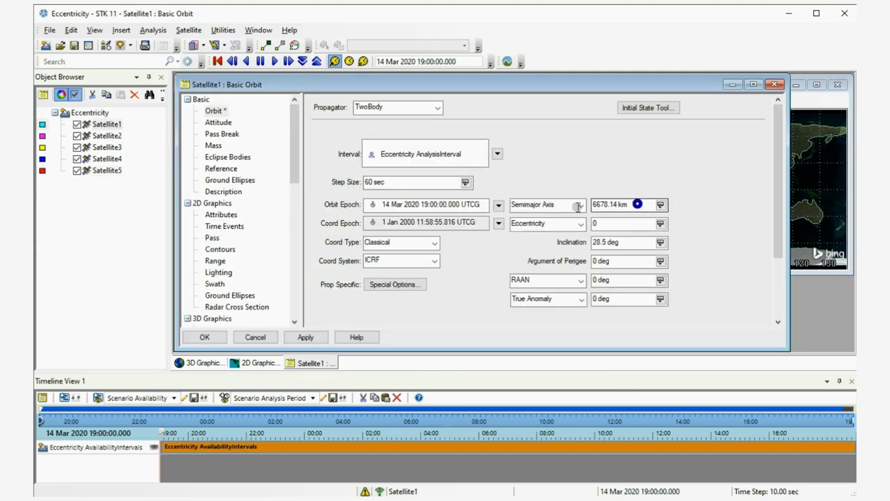
{"action": "type", "text": "40"}
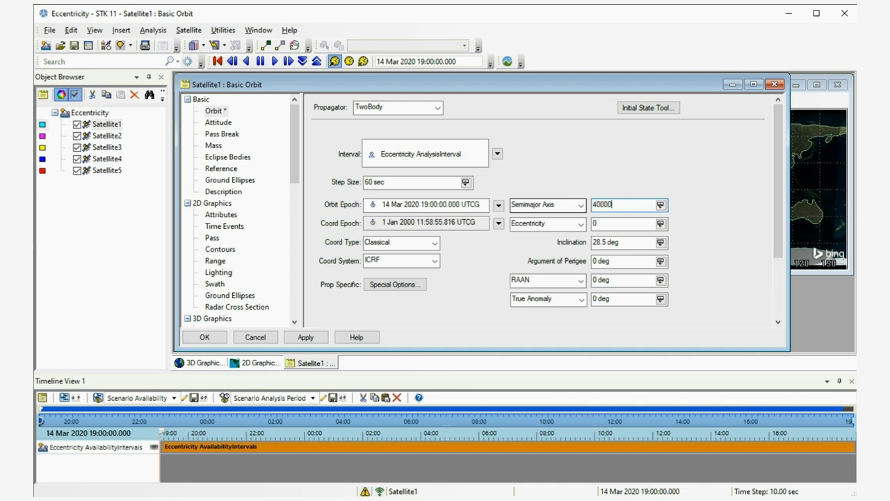
{"action": "type", "text": "000"}
{"action": "left_click", "coordinate": [306, 336]}
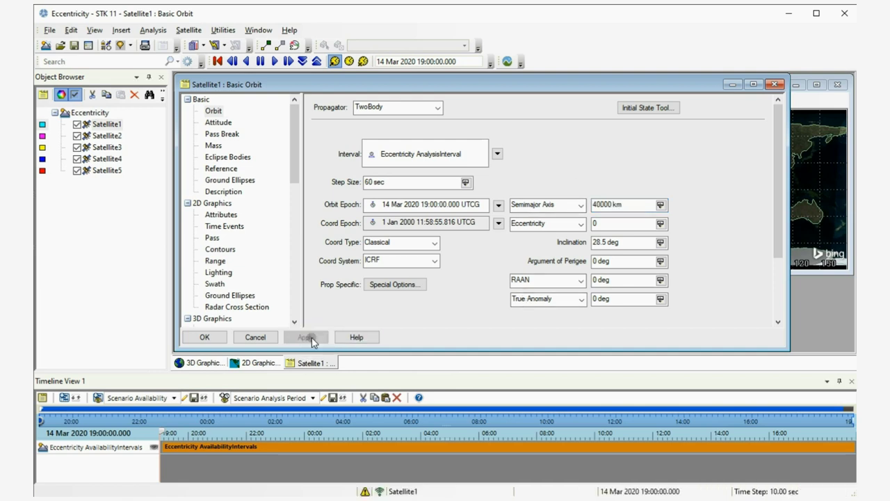
Give Satellite2 a 40000 km semimajor axis and 0.2 eccentricity.
{"action": "left_click", "coordinate": [106, 135]}
{"action": "double_click", "coordinate": [626, 204]}
{"action": "type", "text": "40"}
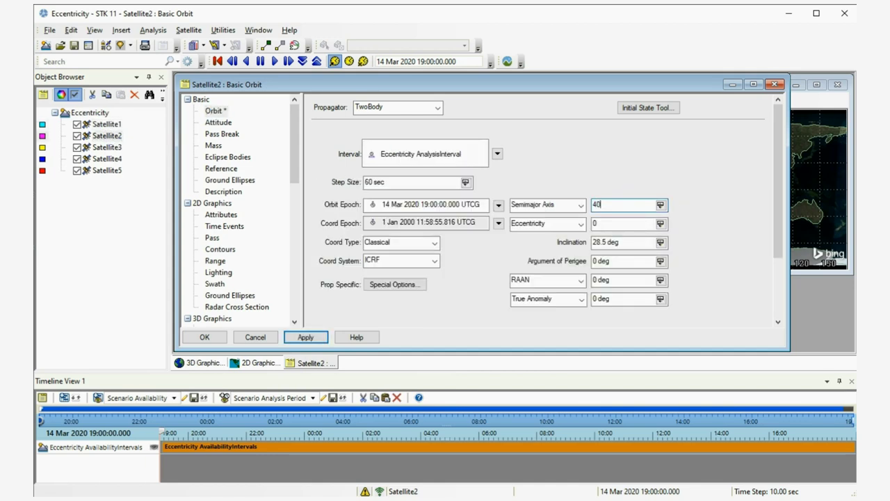
{"action": "type", "text": "000"}
{"action": "left_click", "coordinate": [617, 224]}
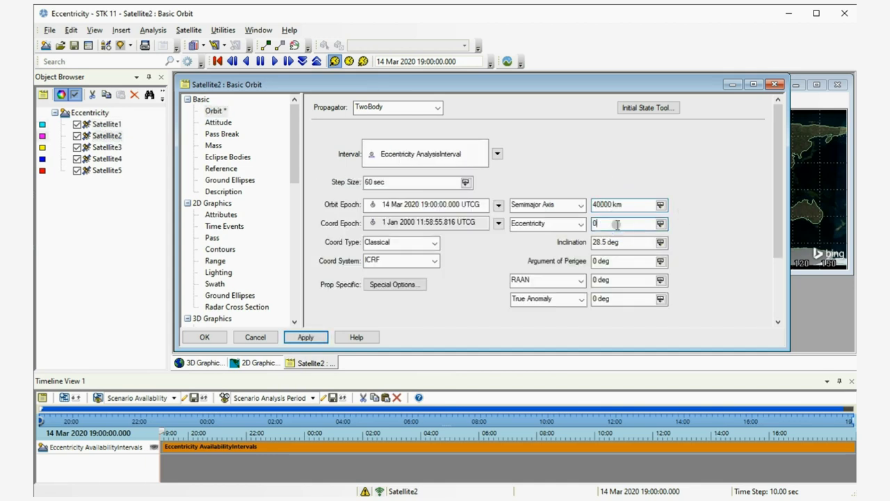
{"action": "left_click", "coordinate": [306, 335]}
Give Satellite3 a 40000 km semimajor axis and 0.4 eccentricity.
{"action": "left_click", "coordinate": [101, 148]}
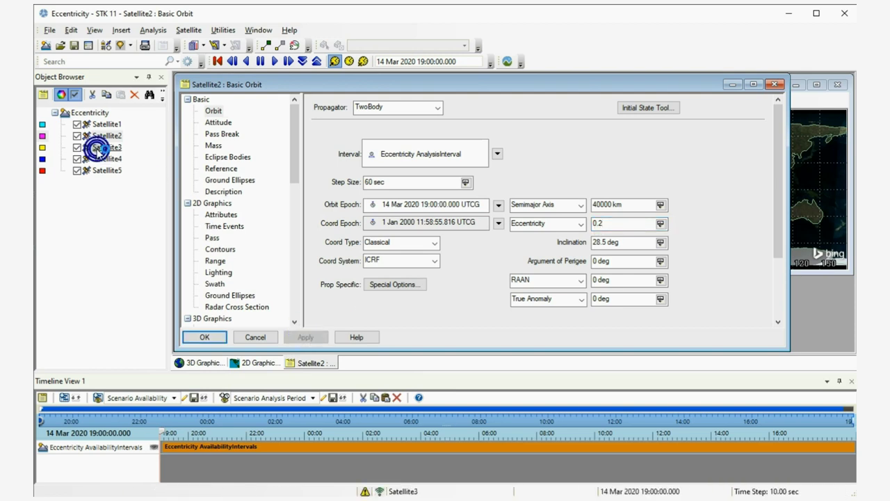
{"action": "left_click", "coordinate": [649, 204]}
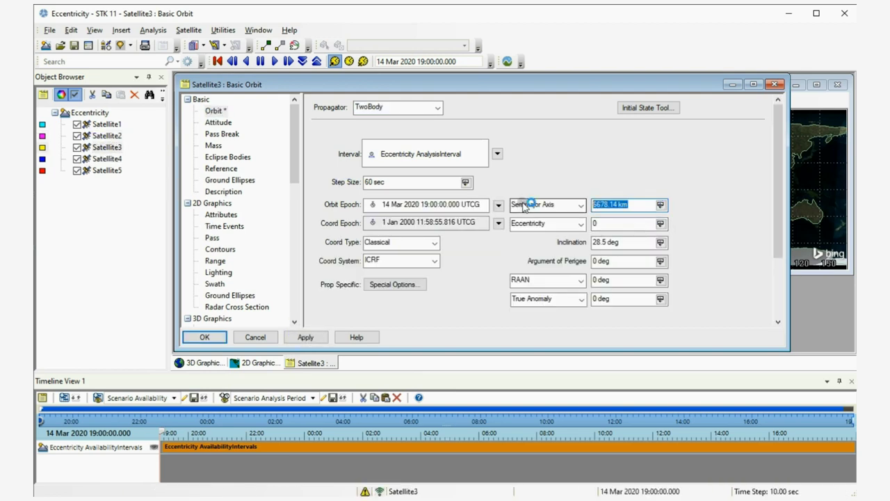
{"action": "type", "text": "40000"}
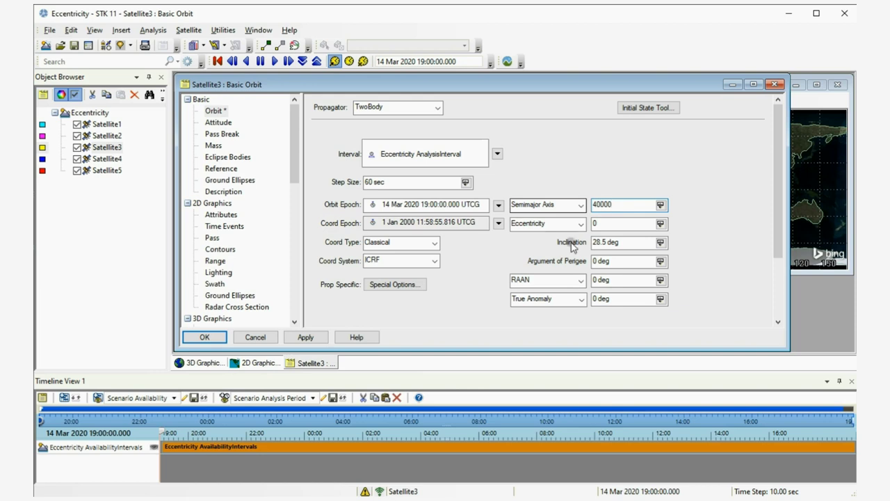
{"action": "left_click", "coordinate": [607, 222]}
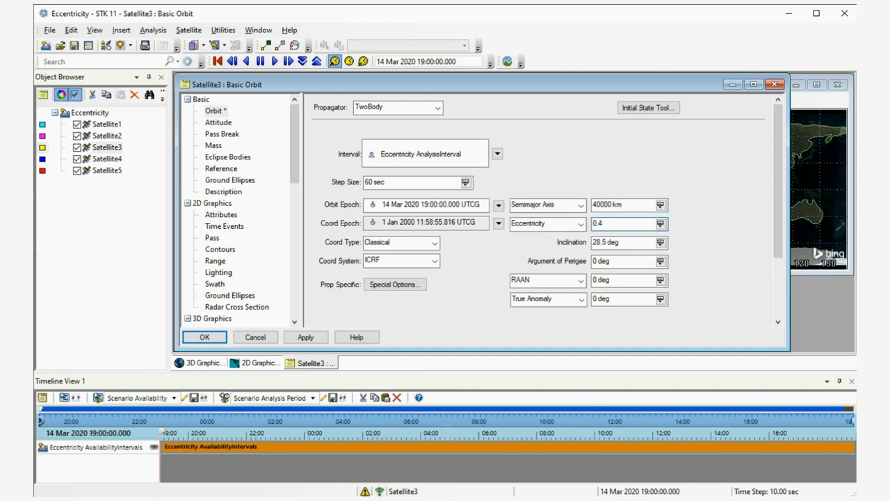
{"action": "left_click", "coordinate": [304, 337]}
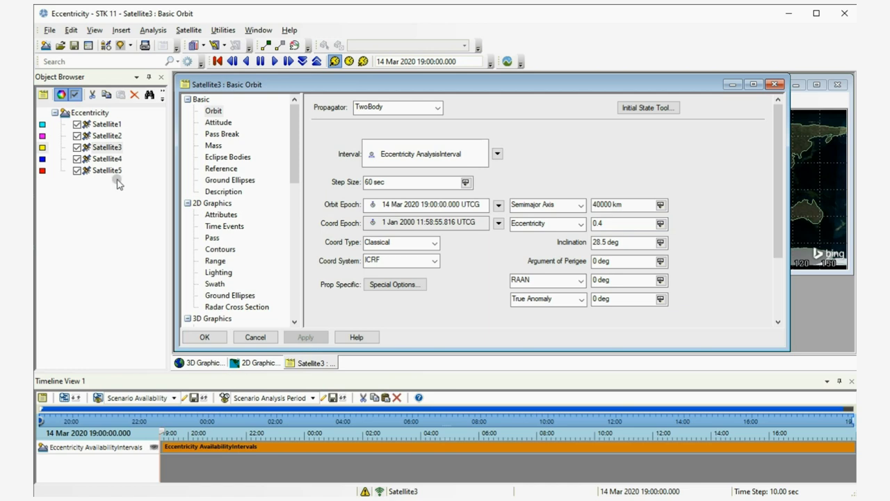
Give Satellite4 a 40000 km semimajor axis and 0.6 eccentricity, and apply.
{"action": "double_click", "coordinate": [108, 160]}
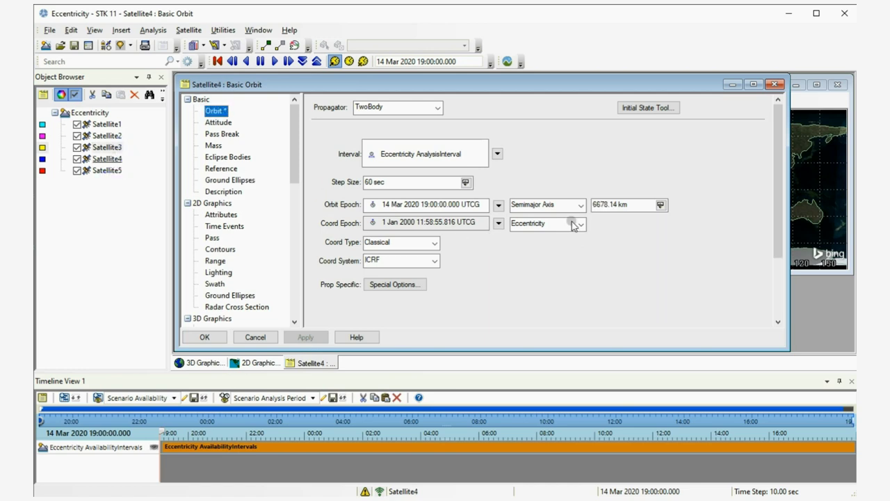
{"action": "left_click_drag", "start_coordinate": [632, 204], "coordinate": [536, 202]}
{"action": "type", "text": "400"}
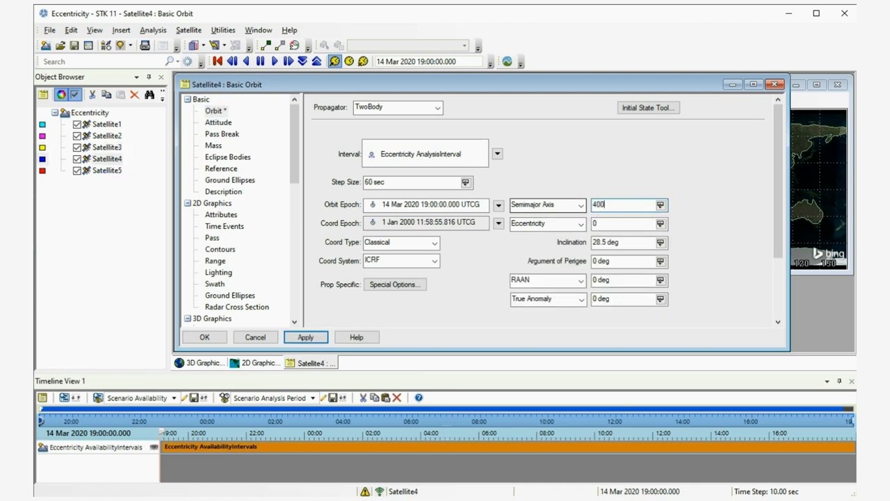
{"action": "type", "text": "00"}
{"action": "left_click", "coordinate": [624, 222]}
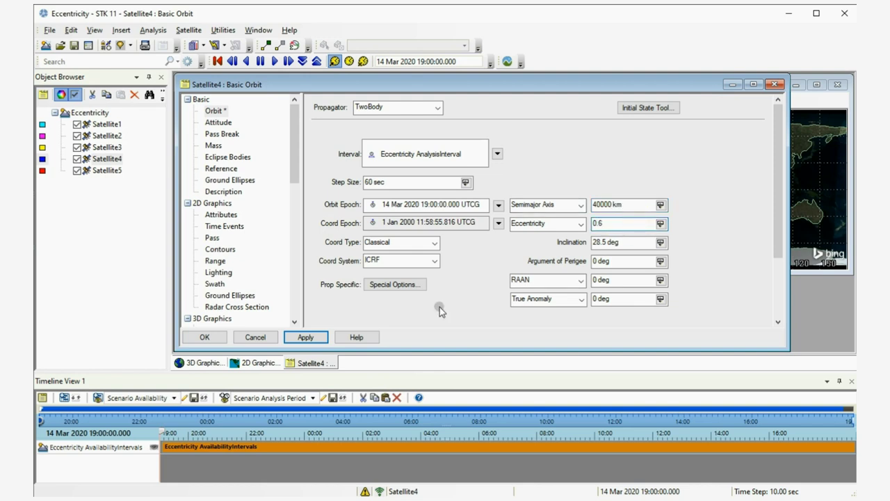
{"action": "left_click", "coordinate": [306, 336]}
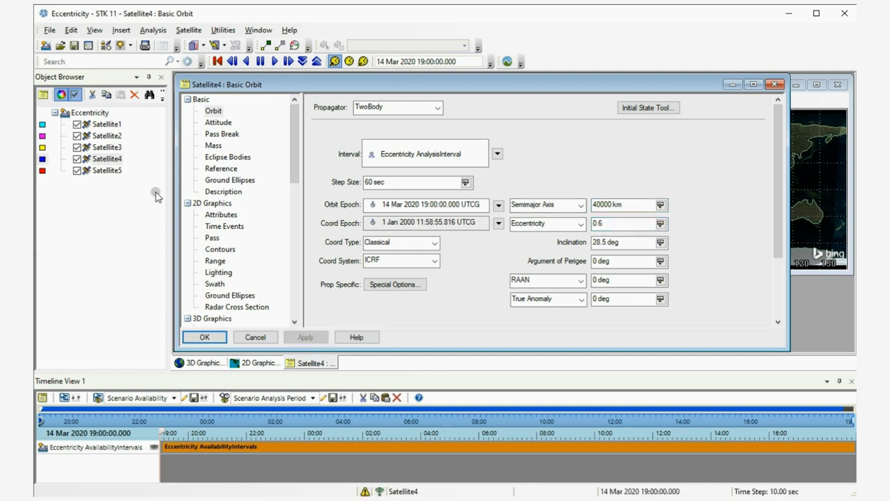
Give Satellite5 a 40000 km semimajor axis and 0.8 eccentricity, then apply and confirm.
{"action": "left_click", "coordinate": [107, 170]}
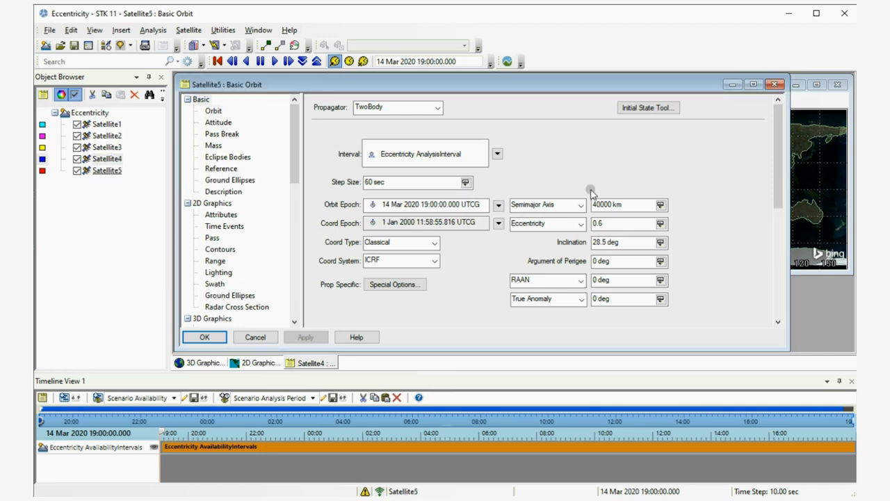
{"action": "left_click_drag", "start_coordinate": [636, 203], "coordinate": [541, 202]}
{"action": "type", "text": "40"}
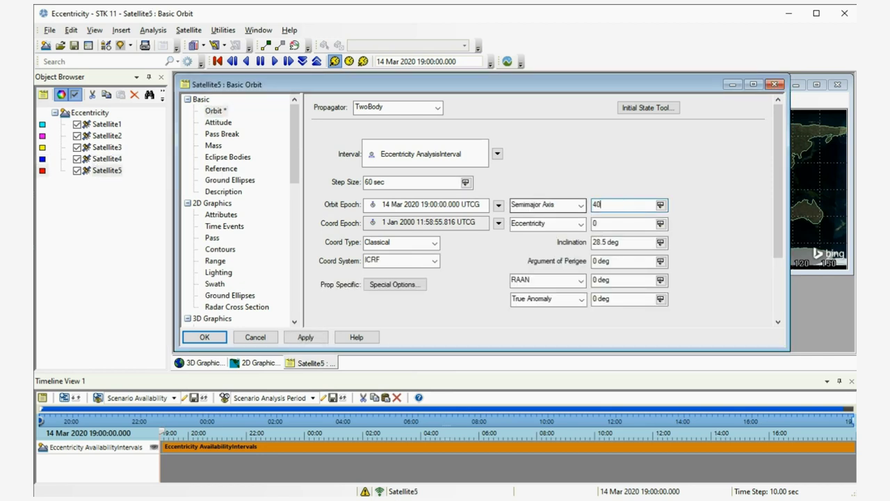
{"action": "type", "text": "000"}
{"action": "key", "text": "Tab"}
{"action": "type", "text": "0"}
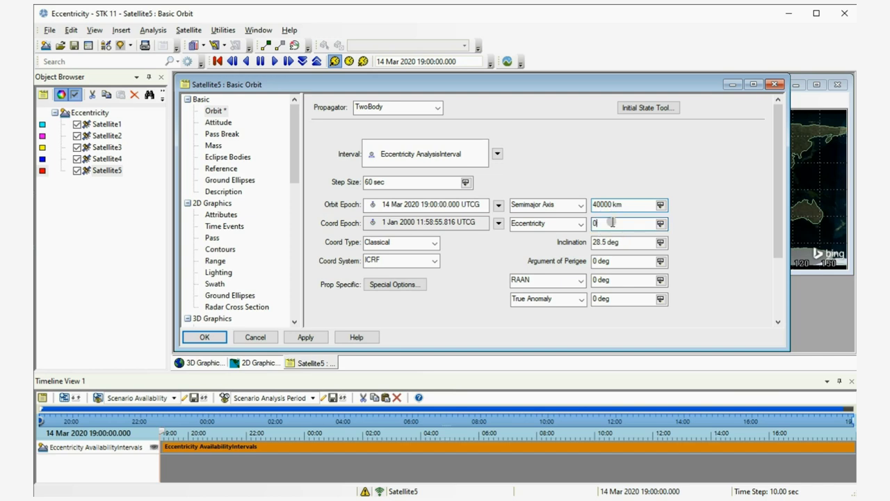
{"action": "type", "text": ".8"}
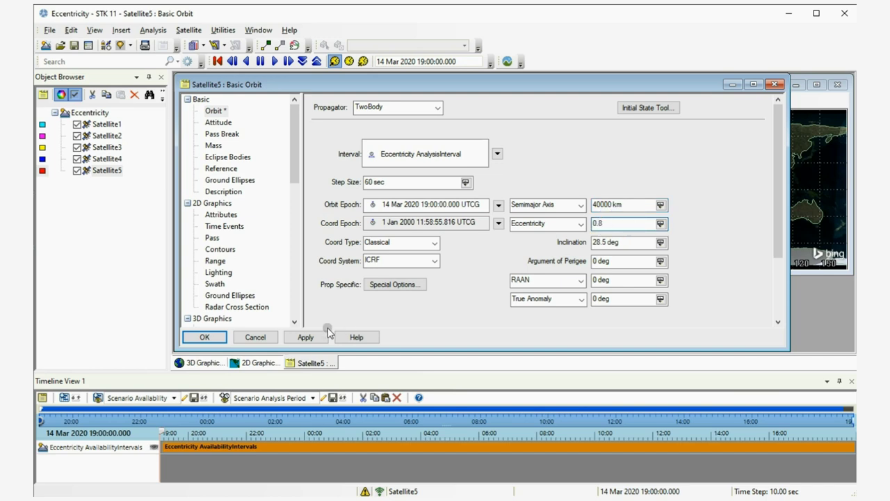
{"action": "left_click", "coordinate": [310, 337]}
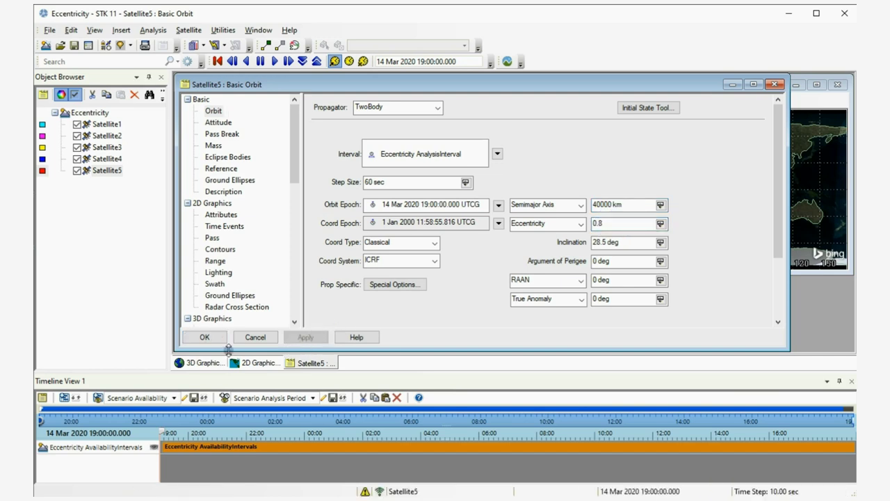
{"action": "left_click", "coordinate": [203, 337]}
Hide the 2D map and maximize the 3D globe, zoomed out to show all five orbits.
{"action": "left_click", "coordinate": [317, 233]}
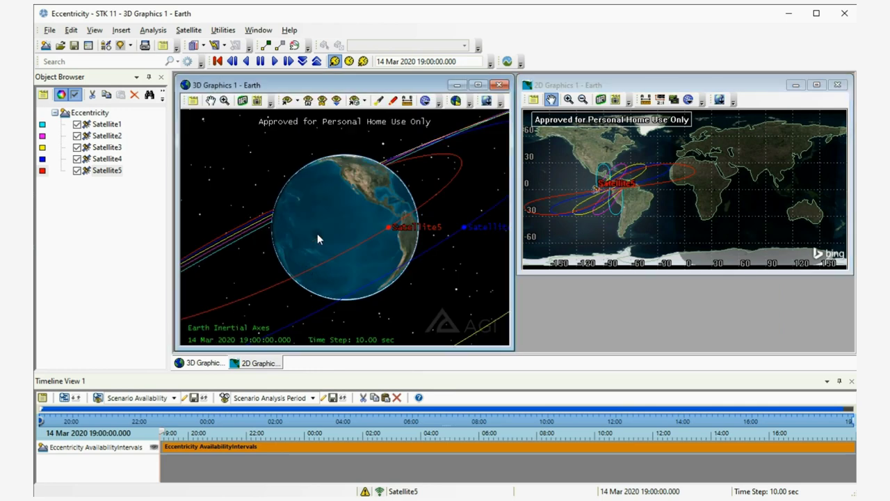
{"action": "left_click_drag", "start_coordinate": [317, 233], "coordinate": [392, 296]}
{"action": "scroll", "coordinate": [393, 295], "scroll_direction": "down", "scroll_amount": 5}
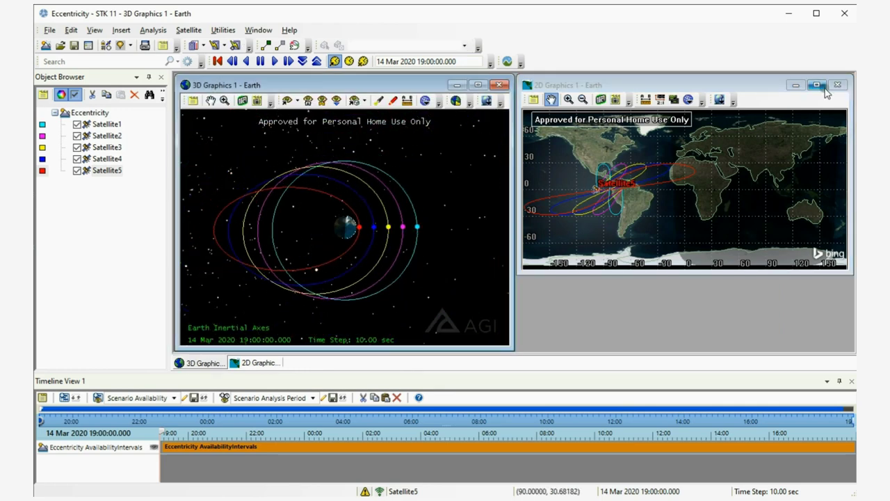
{"action": "left_click", "coordinate": [795, 85]}
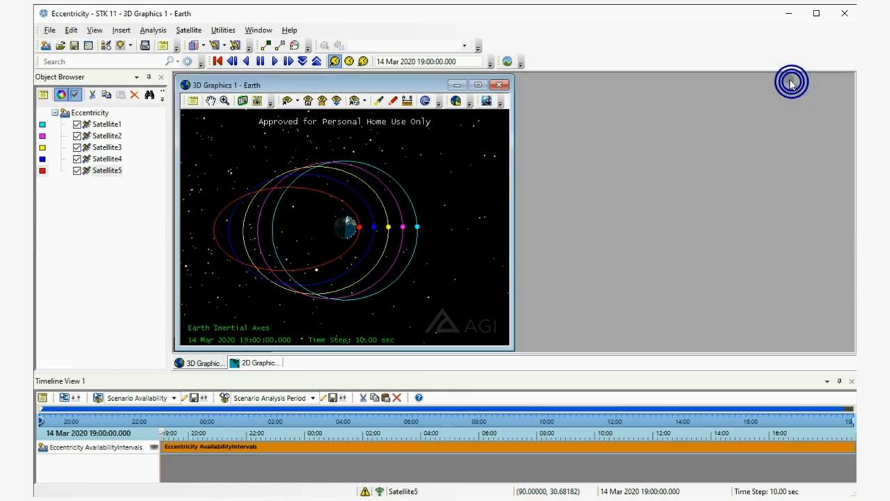
{"action": "left_click", "coordinate": [478, 85]}
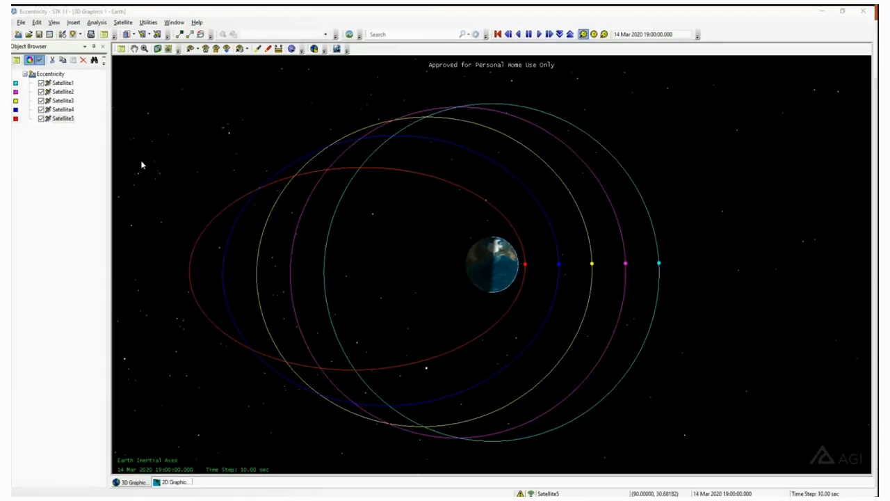
Play the satellite animation with the time step raised to 600 sec, tilting the view.
{"action": "left_click", "coordinate": [540, 35]}
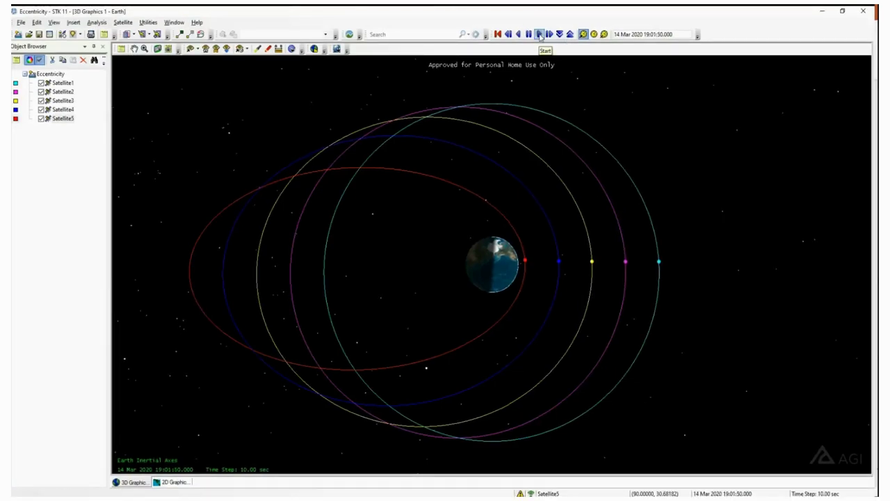
{"action": "left_click", "coordinate": [570, 34]}
{"action": "left_click", "coordinate": [569, 34]}
{"action": "left_click", "coordinate": [569, 34]}
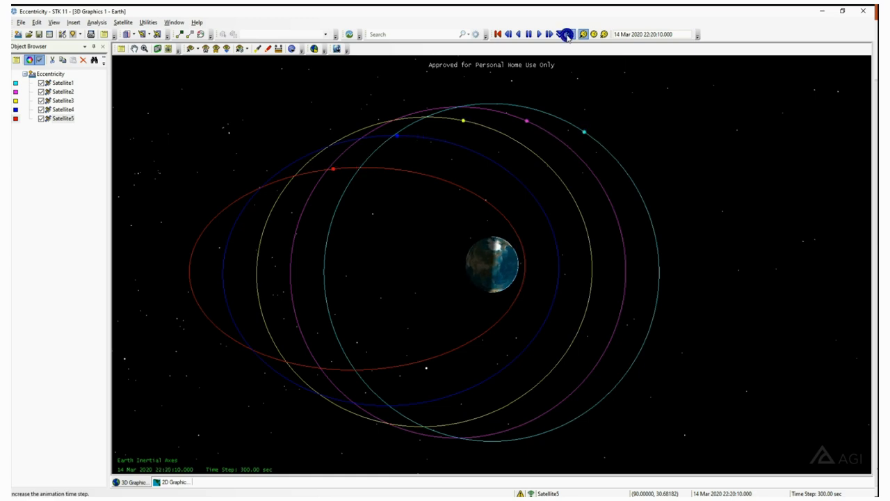
{"action": "left_click", "coordinate": [569, 35]}
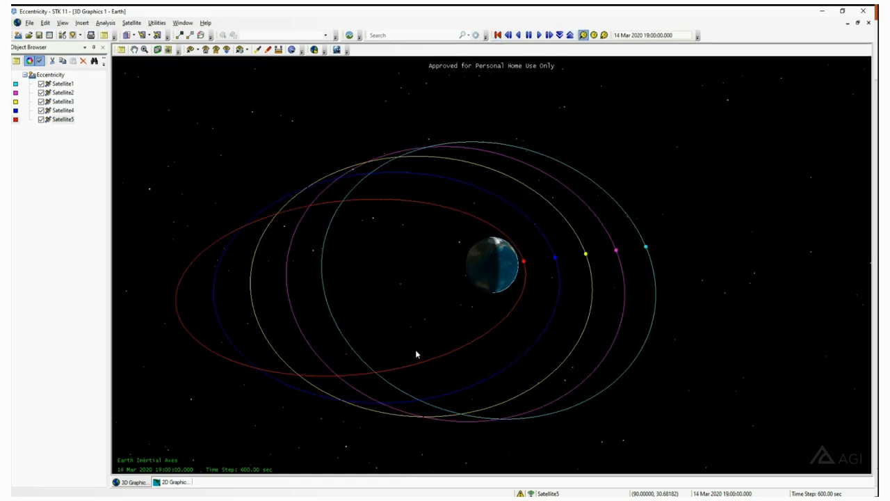
{"action": "left_click_drag", "start_coordinate": [415, 354], "coordinate": [372, 226]}
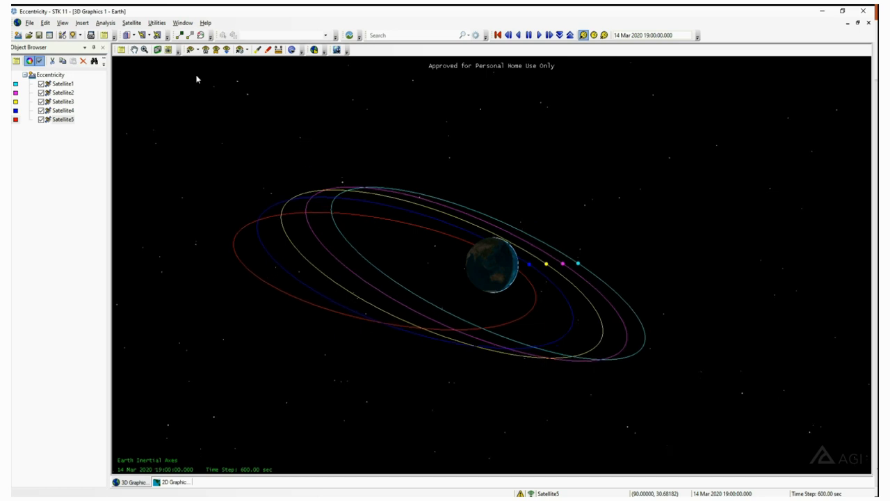